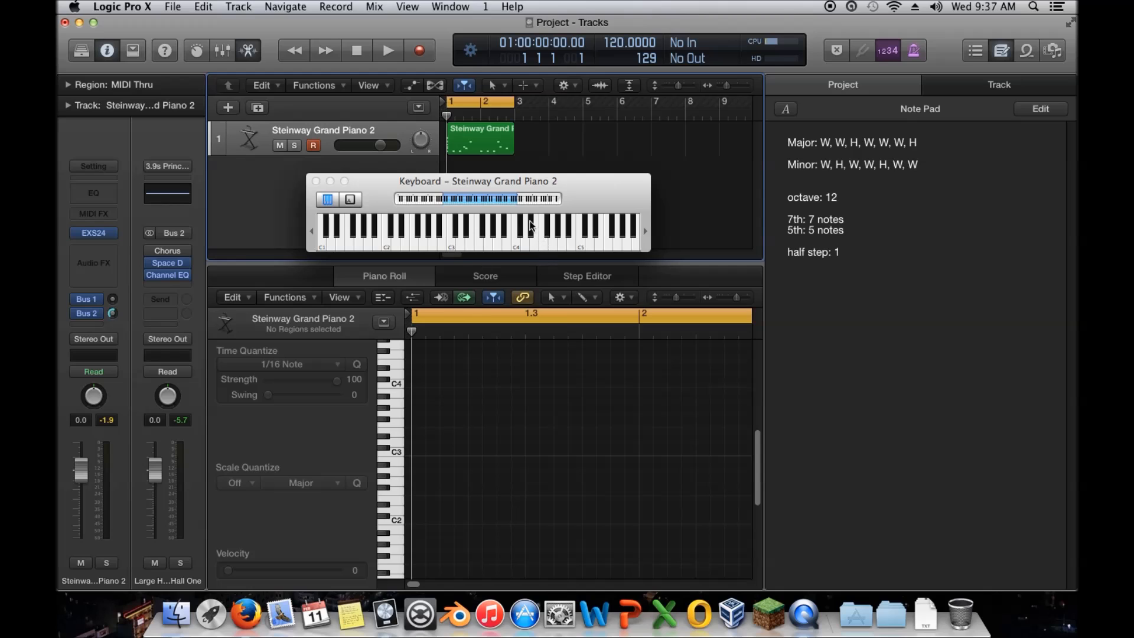
Step: Open the existing piano region, add a duplicate of the Steinway Grand Piano 2 track, and create an empty two-bar MIDI region on it
{"action": "left_click_drag", "start_coordinate": [572, 182], "coordinate": [479, 170]}
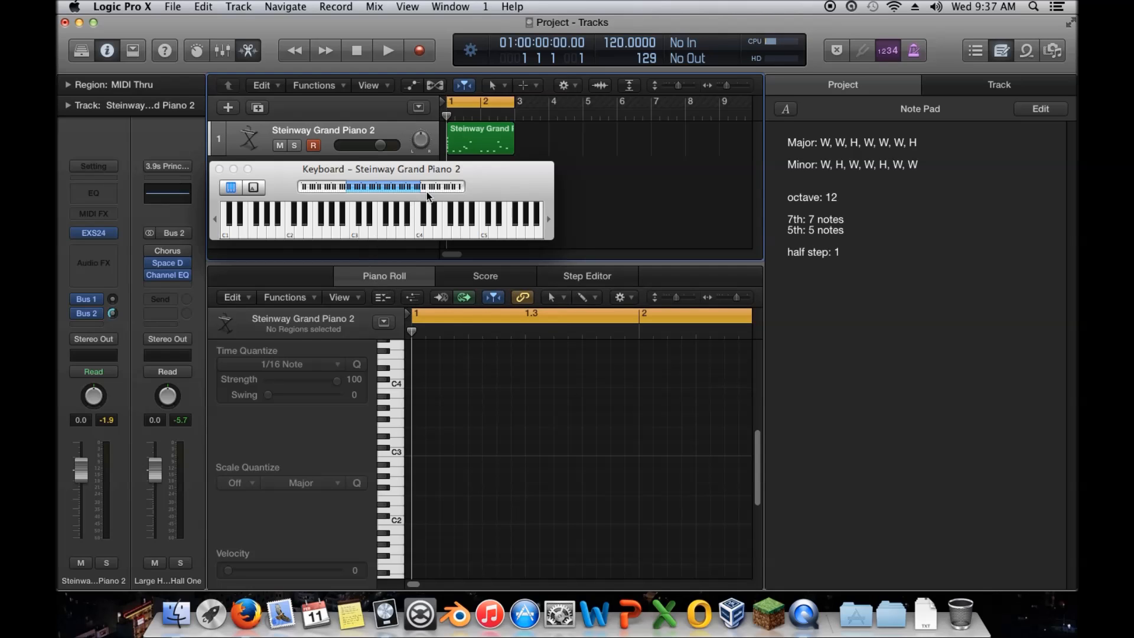
{"action": "double_click", "coordinate": [466, 133]}
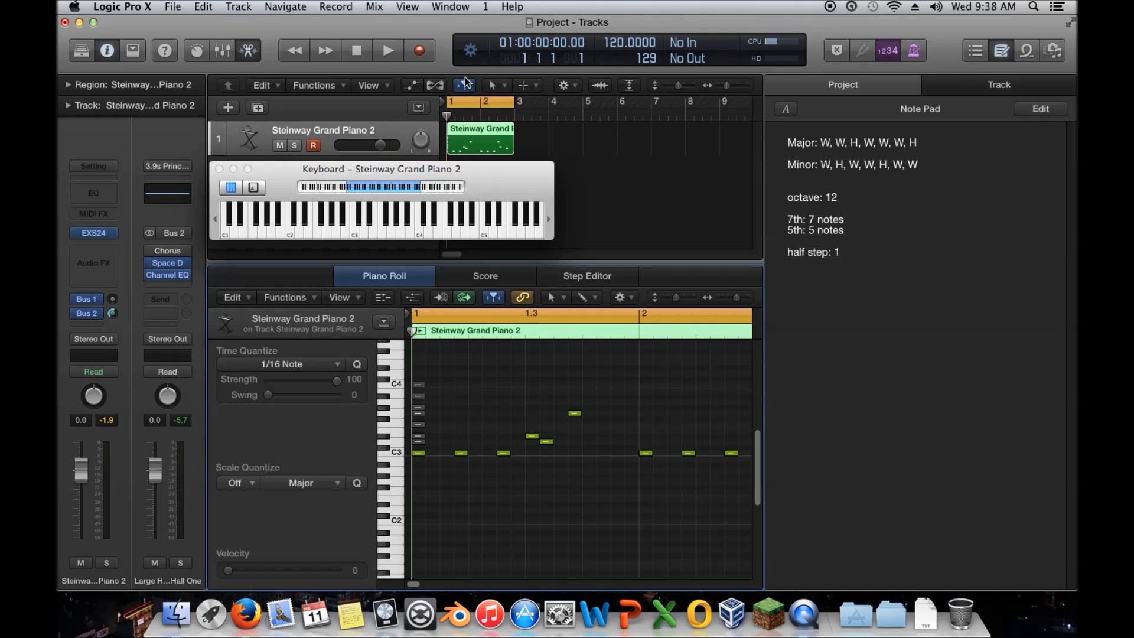
{"action": "left_click", "coordinate": [262, 110]}
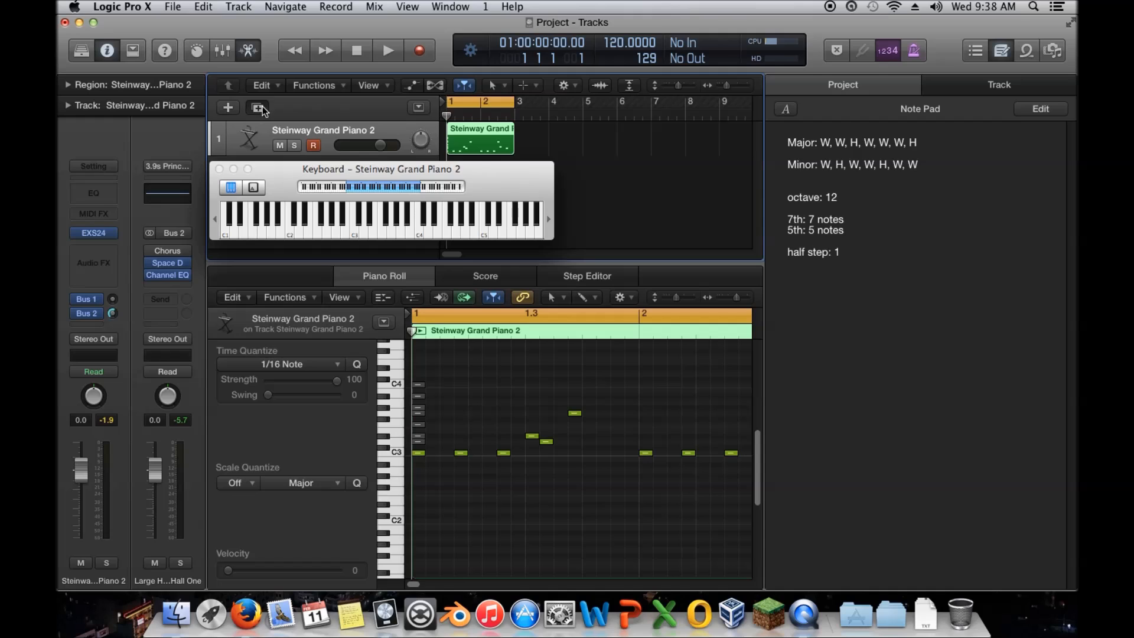
{"action": "left_click_drag", "start_coordinate": [421, 169], "coordinate": [767, 222]}
{"action": "right_click", "coordinate": [466, 181]}
{"action": "left_click", "coordinate": [507, 186]}
{"action": "left_click_drag", "start_coordinate": [481, 182], "coordinate": [515, 186]}
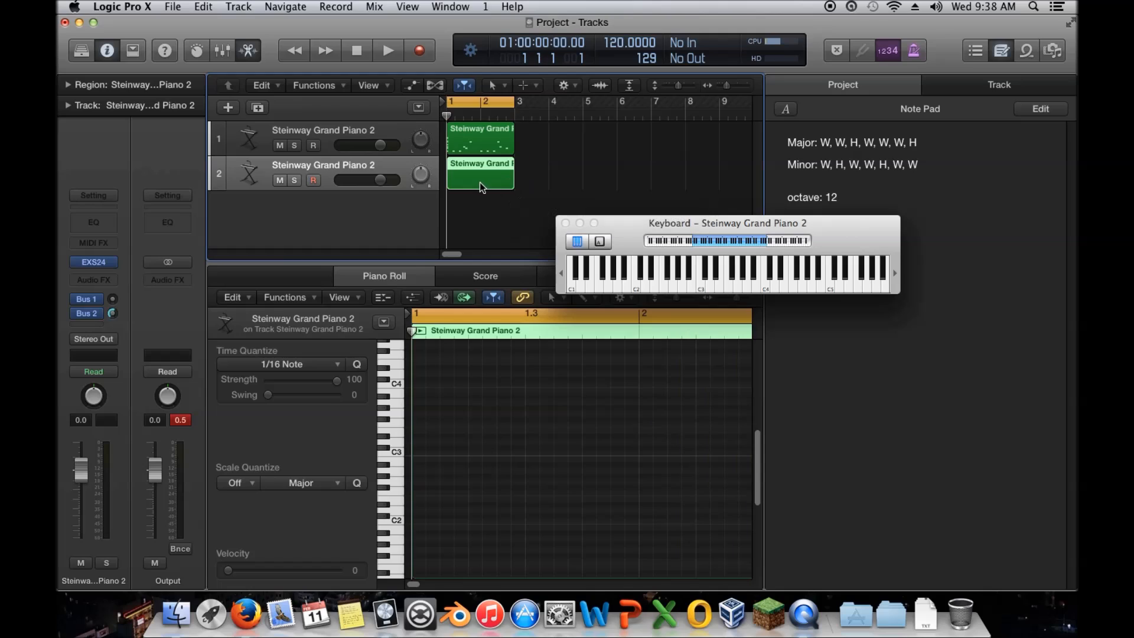
Step: Draw the C major scale from C3 to C4 as stacked 1/16 notes at the start of the new region
{"action": "left_click", "coordinate": [418, 452], "text": "super"}
{"action": "left_click_drag", "start_coordinate": [421, 449], "coordinate": [418, 431]}
{"action": "left_click", "coordinate": [418, 425], "text": "super"}
{"action": "left_click", "coordinate": [419, 414], "text": "super"}
{"action": "left_click", "coordinate": [419, 402], "text": "super"}
{"action": "left_click", "coordinate": [419, 390], "text": "super"}
{"action": "left_click", "coordinate": [419, 385], "text": "super"}
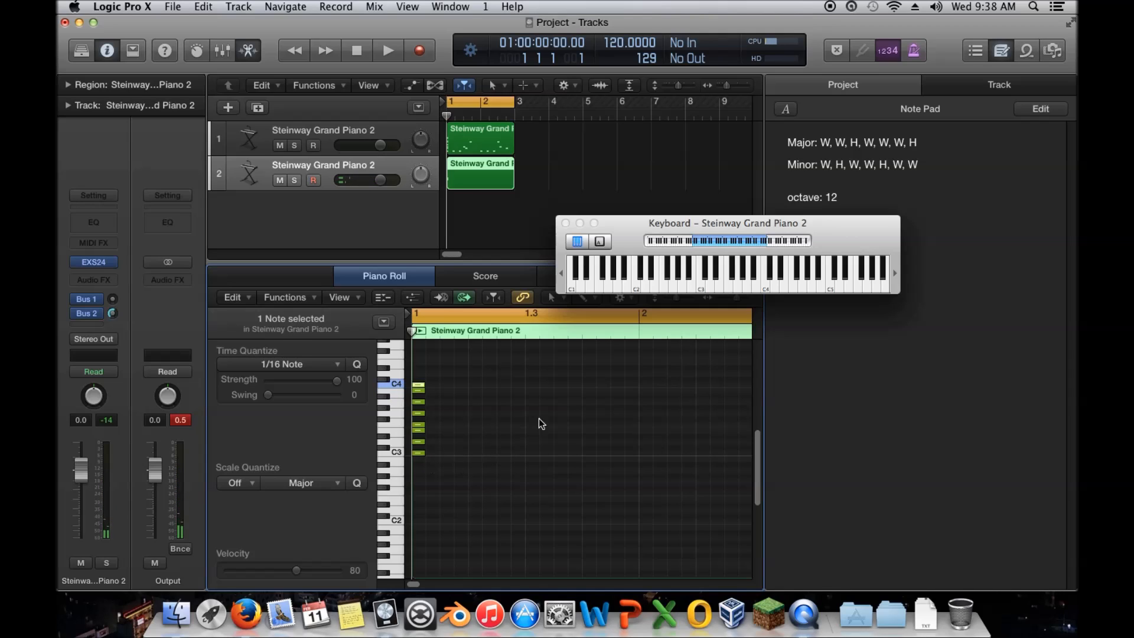
Step: Move the onscreen keyboard clear of the Note Pad and audition the scale's C3 and G3 notes
{"action": "left_click_drag", "start_coordinate": [622, 224], "coordinate": [338, 205]}
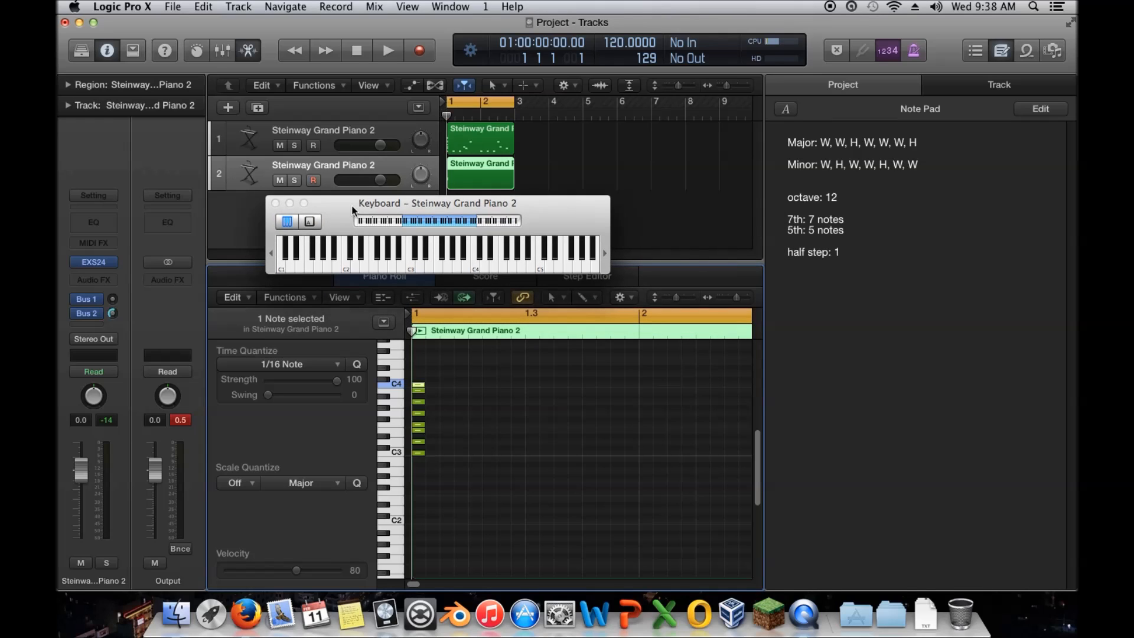
{"action": "left_click", "coordinate": [427, 459]}
{"action": "left_click", "coordinate": [417, 453]}
{"action": "left_click", "coordinate": [420, 413]}
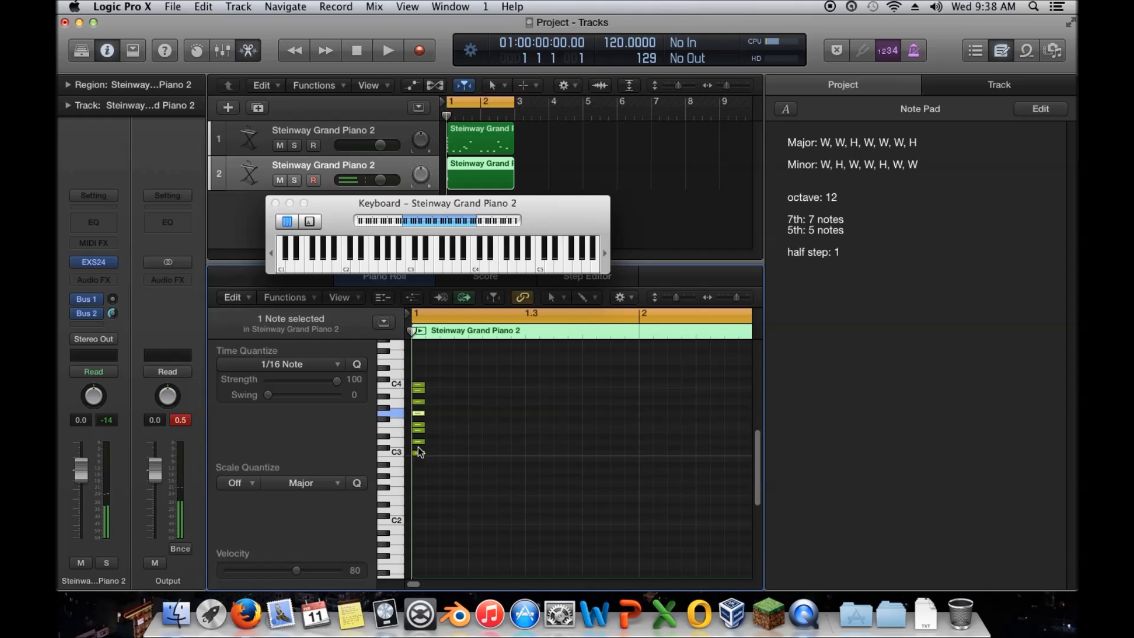
{"action": "left_click", "coordinate": [442, 449]}
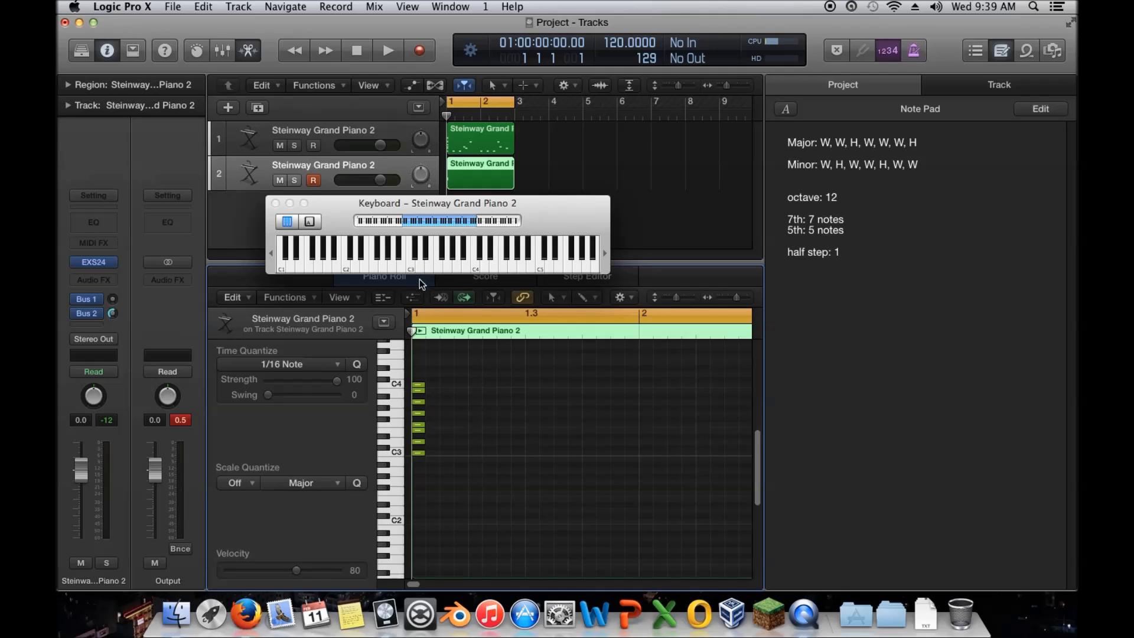
Step: Lower the scale's E3 by a half step to D♯3 for comparison and return it to E3
{"action": "left_click", "coordinate": [420, 437]}
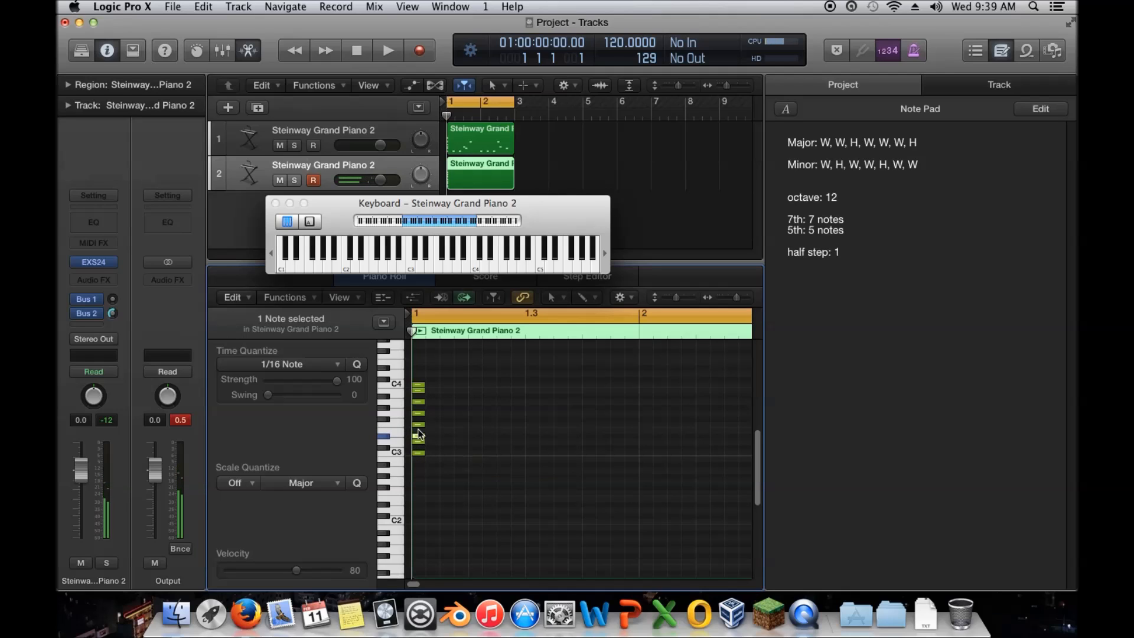
{"action": "left_click", "coordinate": [444, 255]}
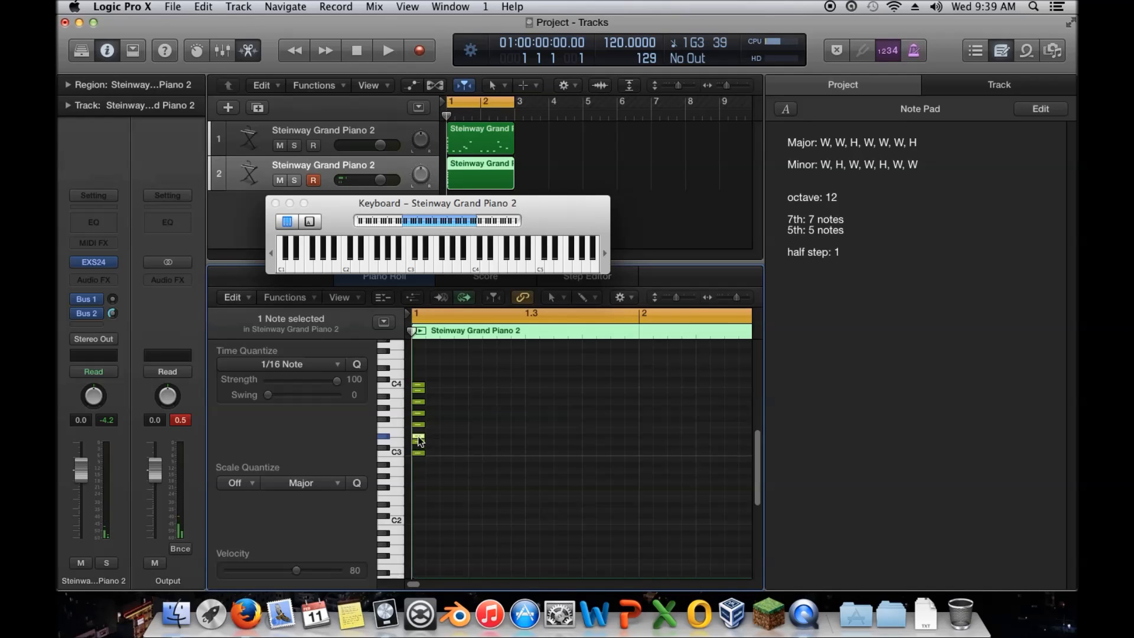
{"action": "mouse_move", "coordinate": [419, 441]}
{"action": "mouse_move", "coordinate": [419, 440]}
{"action": "left_mouse_down"}
{"action": "mouse_move", "coordinate": [420, 427]}
{"action": "mouse_move", "coordinate": [421, 437]}
{"action": "left_mouse_up"}
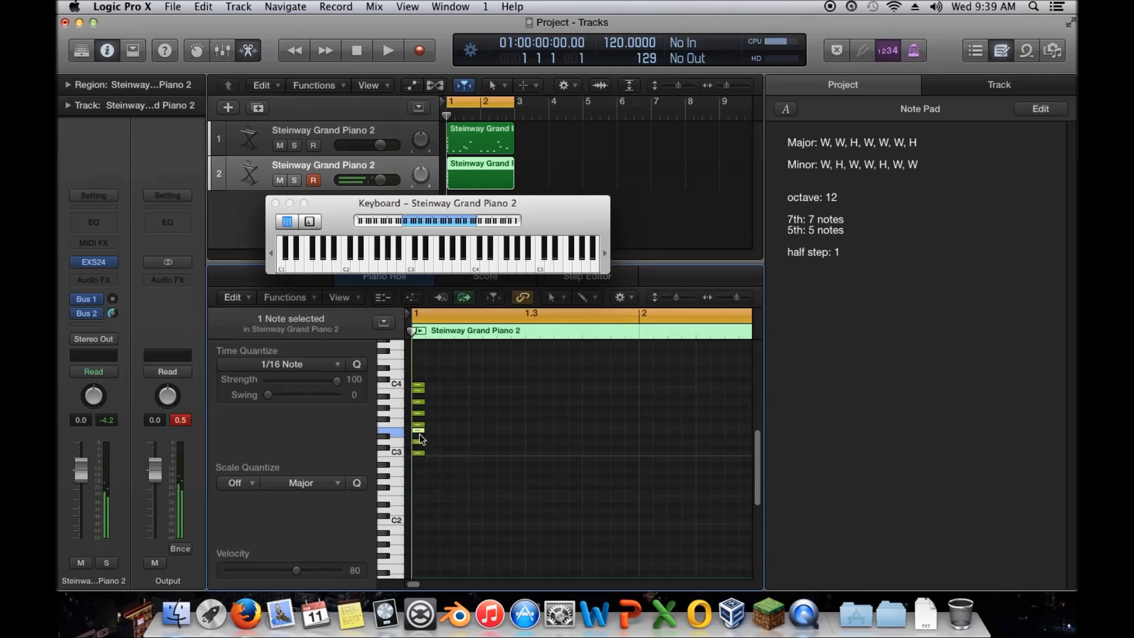
{"action": "left_click", "coordinate": [455, 447]}
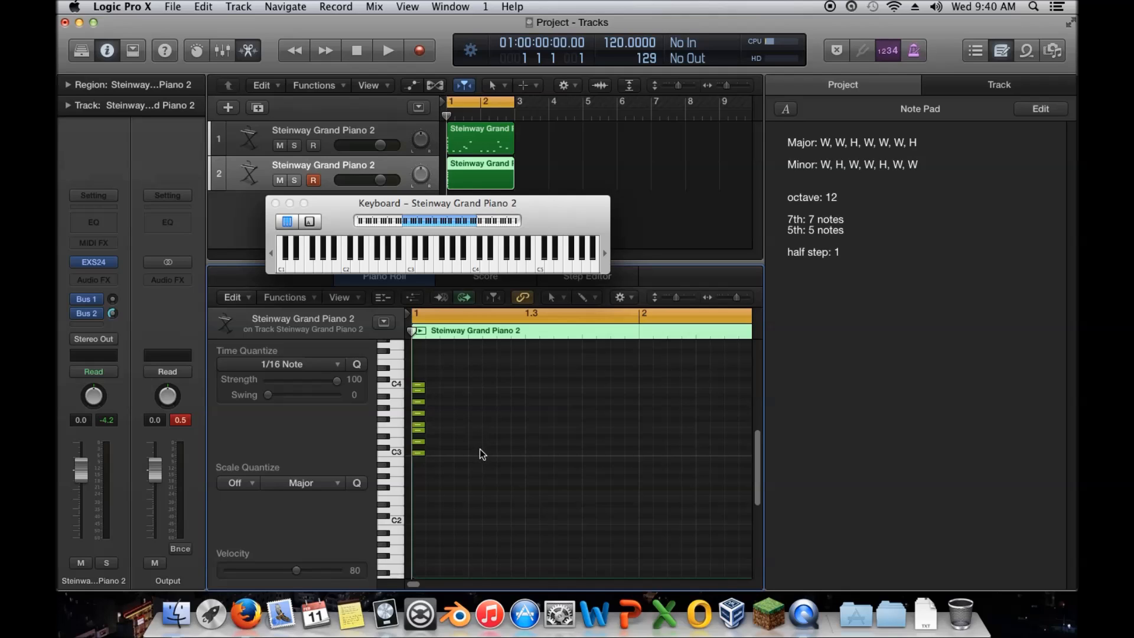
Step: Build an E minor chord at position 1 1 3 1 by copying the scale's E3 there and adding G3 and B3
{"action": "left_click", "coordinate": [420, 433]}
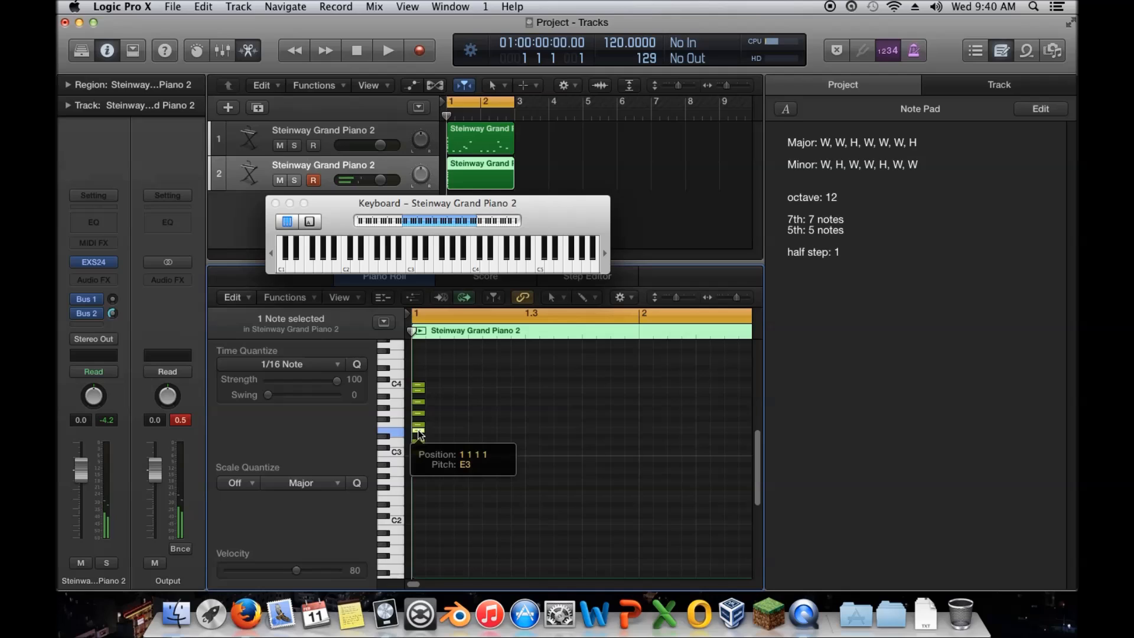
{"action": "left_click_drag", "start_coordinate": [420, 433], "coordinate": [450, 430]}
{"action": "left_click", "coordinate": [446, 412], "text": "super"}
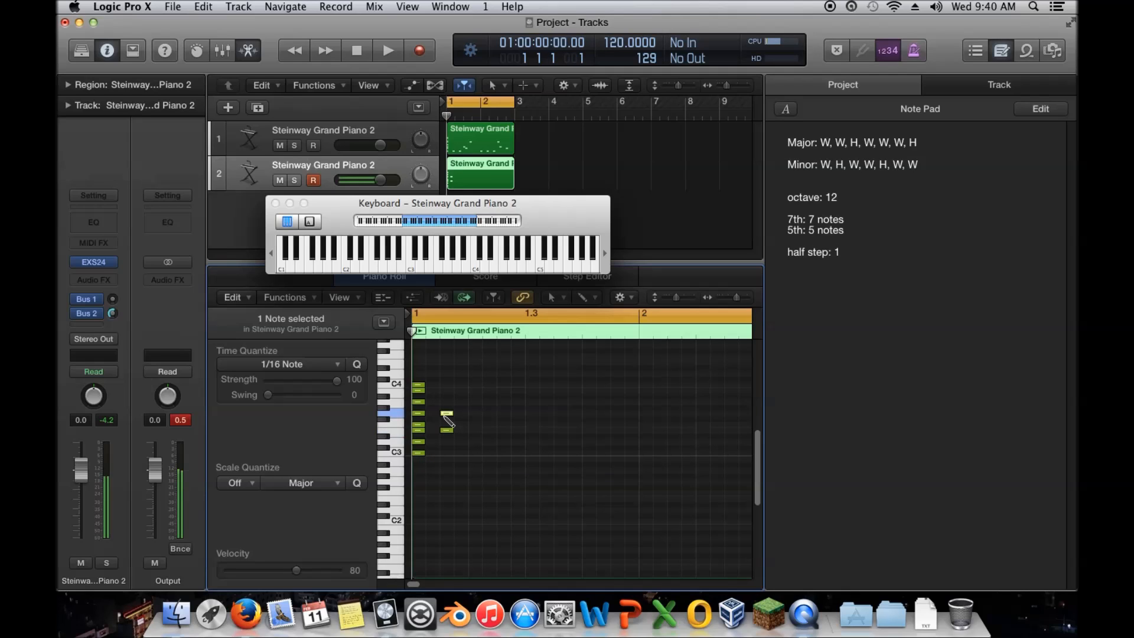
{"action": "left_click", "coordinate": [448, 391], "text": "super"}
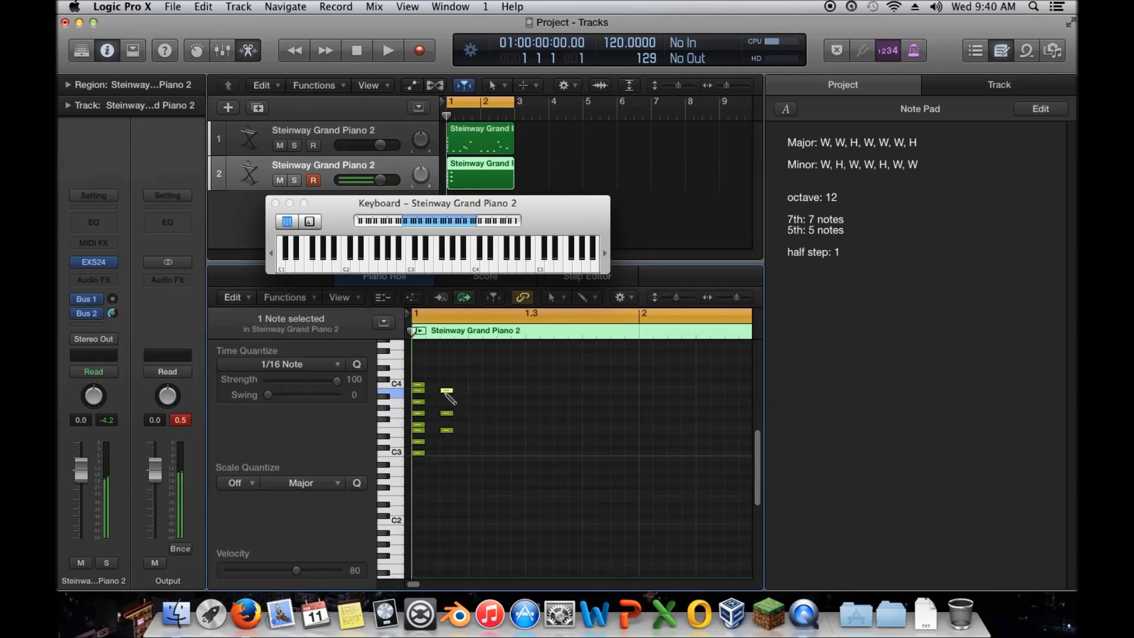
{"action": "left_click_drag", "start_coordinate": [450, 446], "coordinate": [449, 385]}
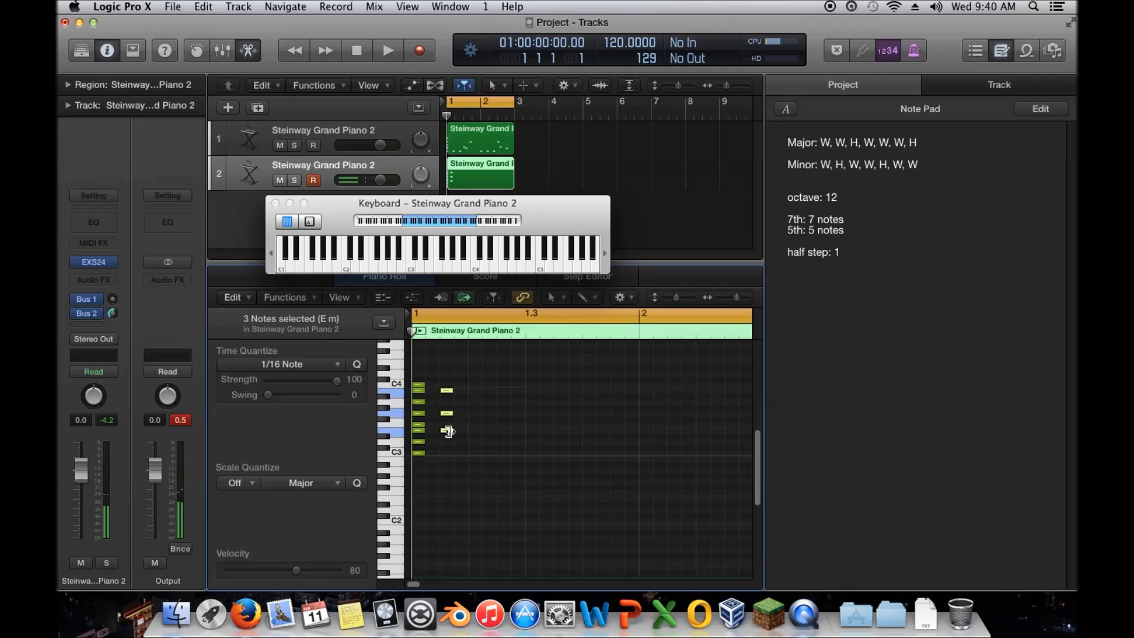
{"action": "mouse_move", "coordinate": [448, 430]}
{"action": "left_mouse_down"}
{"action": "mouse_move", "coordinate": [447, 393]}
{"action": "mouse_move", "coordinate": [448, 430]}
{"action": "left_mouse_up"}
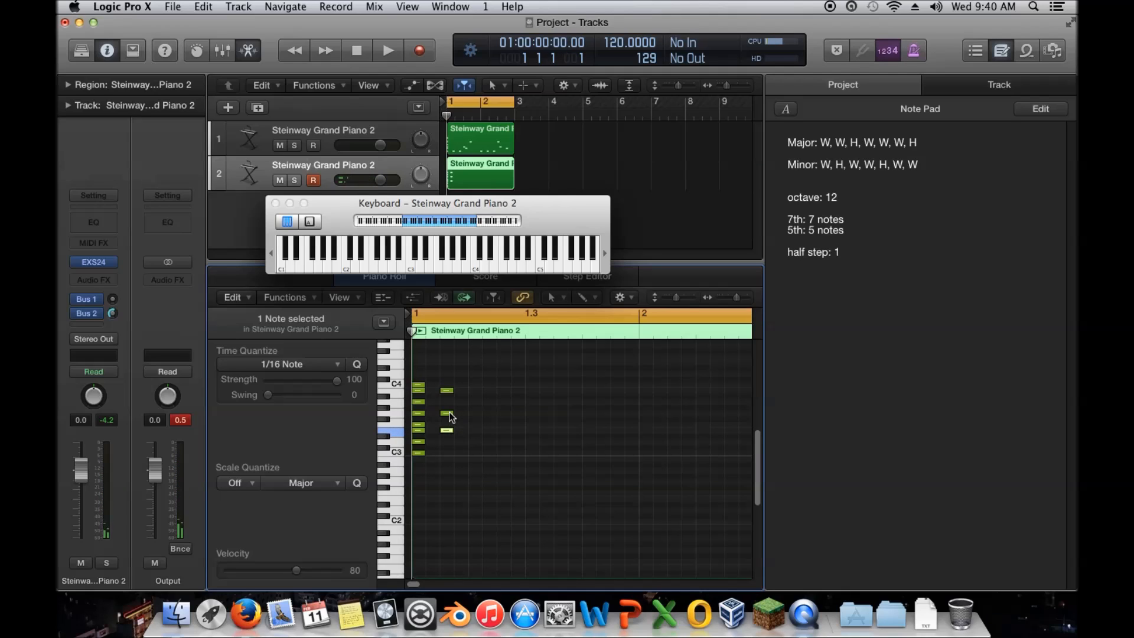
Step: Build a C3, E3, G3 chord on beat 2, keeping the scale's C3, and transpose the chord up four half steps to E major
{"action": "mouse_move", "coordinate": [451, 417]}
{"action": "left_click_drag", "start_coordinate": [419, 454], "coordinate": [477, 455]}
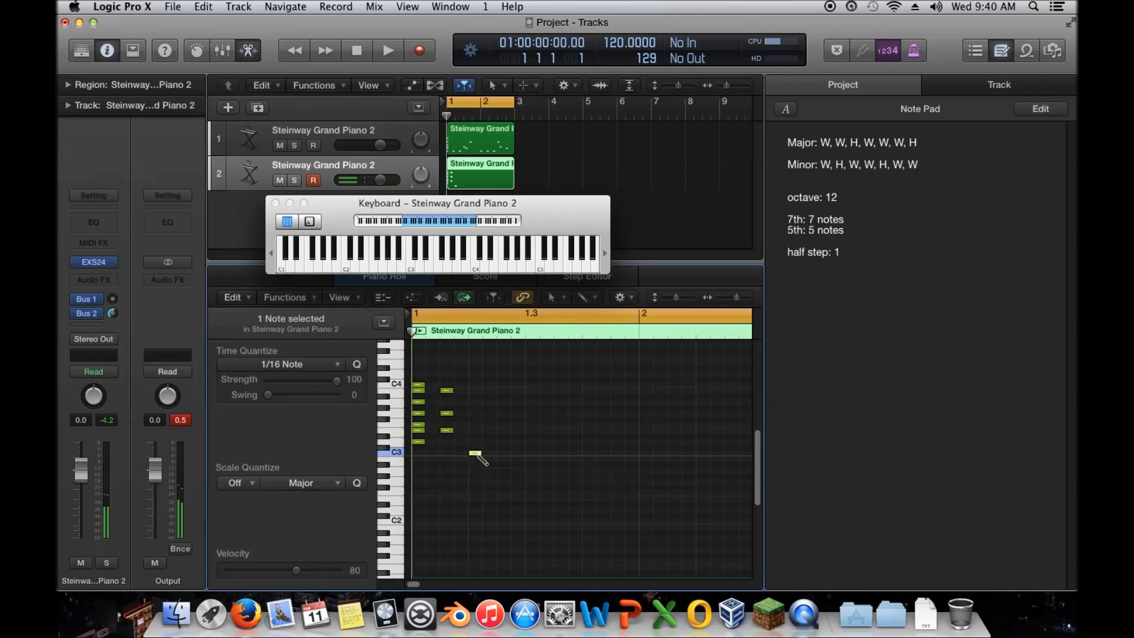
{"action": "left_click", "coordinate": [417, 454], "text": "super"}
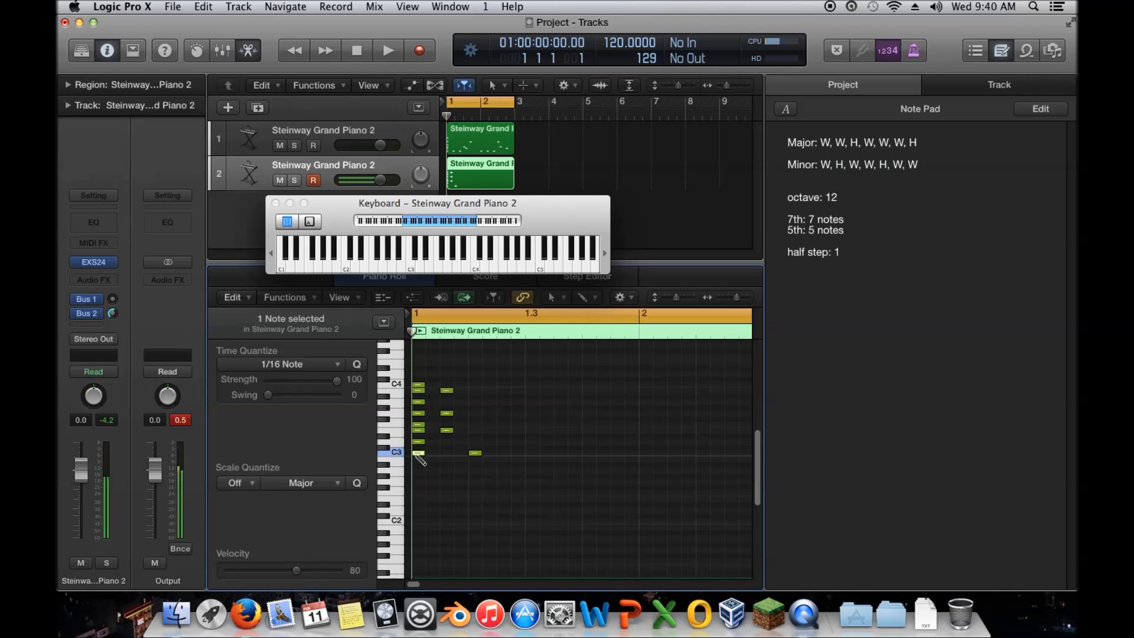
{"action": "left_click", "coordinate": [476, 430], "text": "super"}
{"action": "left_click", "coordinate": [477, 413], "text": "super"}
{"action": "left_click_drag", "start_coordinate": [488, 478], "coordinate": [472, 412]}
{"action": "left_click_drag", "start_coordinate": [476, 460], "coordinate": [475, 431]}
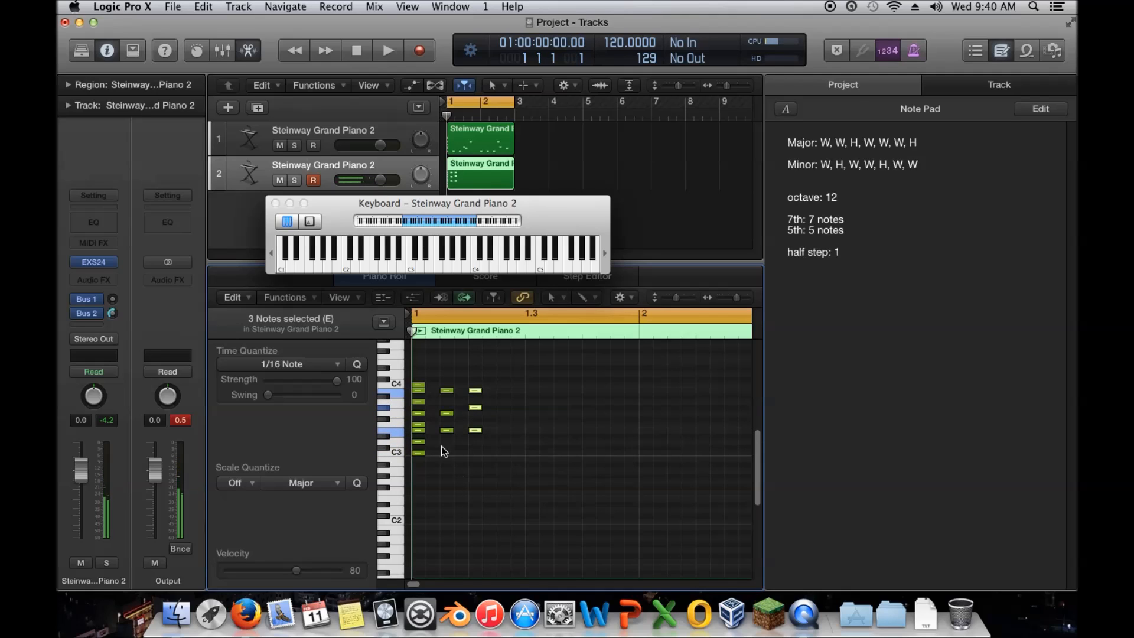
{"action": "left_click", "coordinate": [464, 442]}
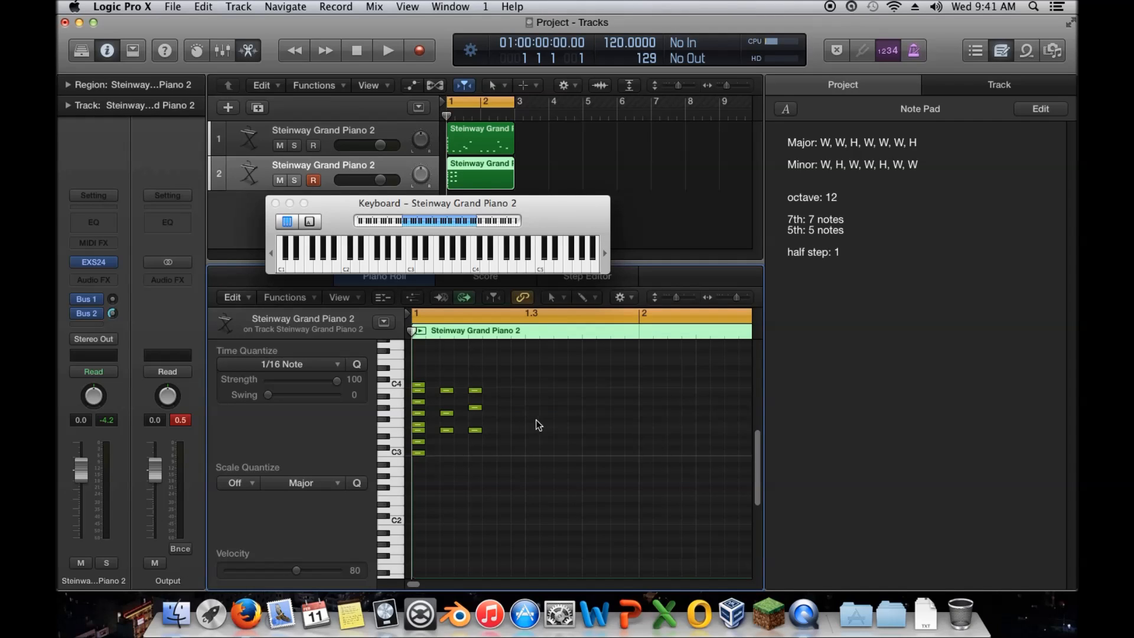
Step: Raise the E minor chord's G3 to G♯3 for comparison with the major chord and return it to G3
{"action": "left_click", "coordinate": [448, 432]}
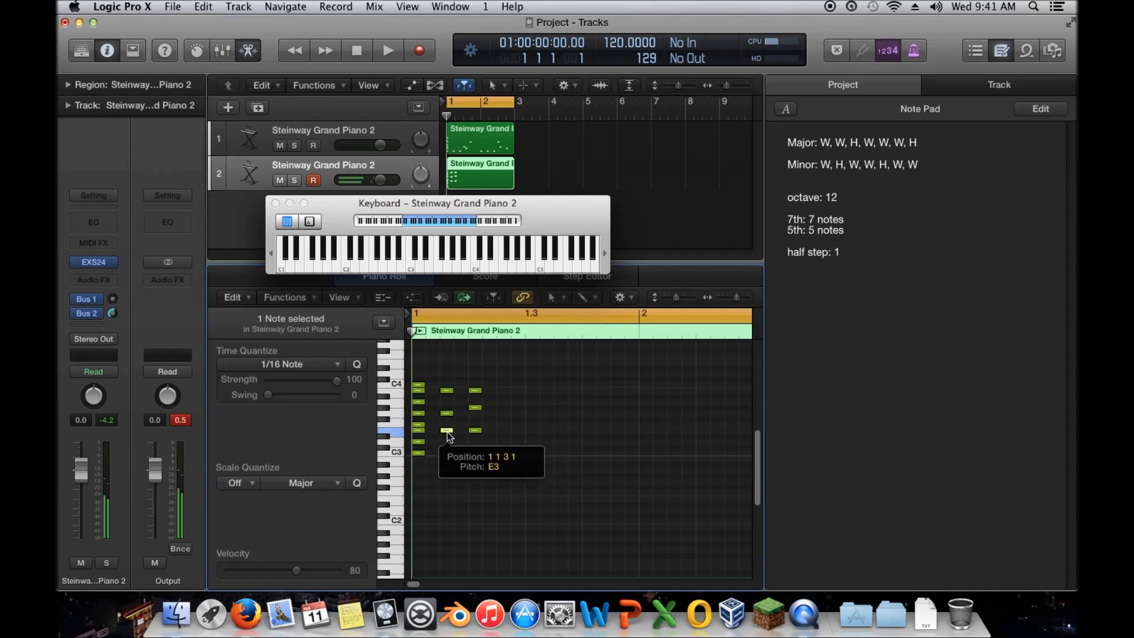
{"action": "left_click_drag", "start_coordinate": [448, 413], "coordinate": [447, 409]}
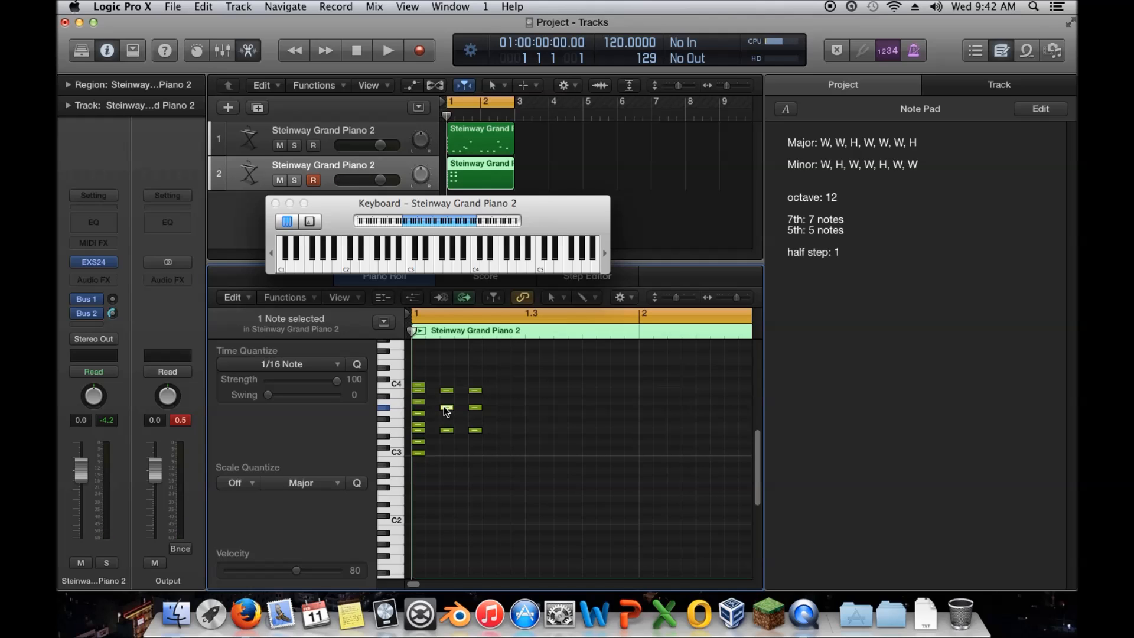
{"action": "left_click_drag", "start_coordinate": [447, 409], "coordinate": [448, 413]}
{"action": "left_click", "coordinate": [422, 397]}
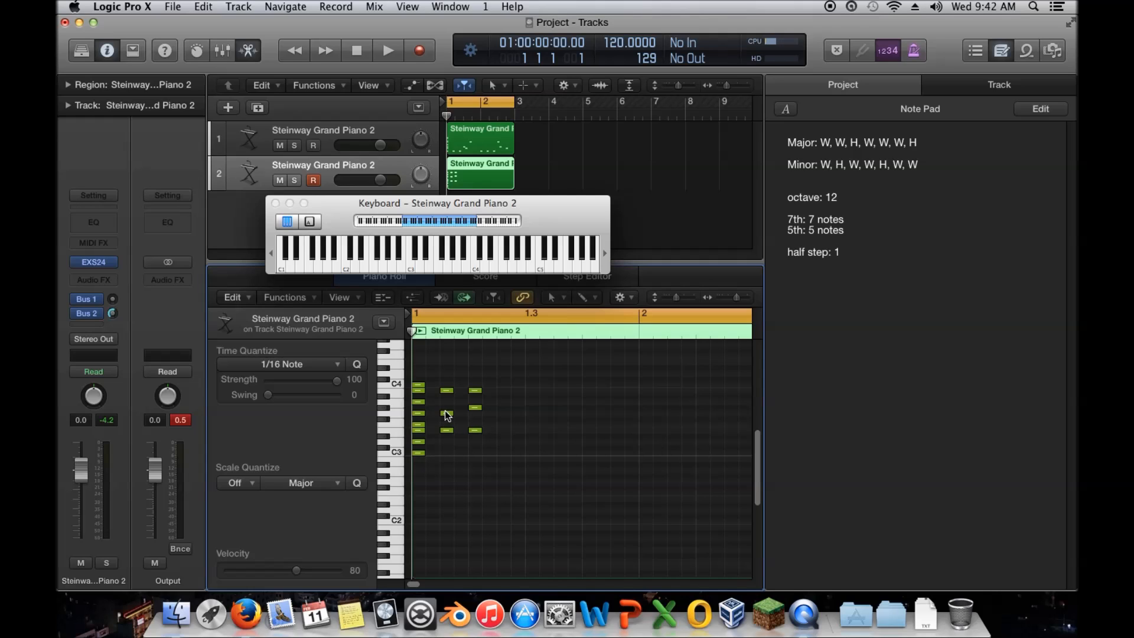
Step: Invert the E minor chord by moving its B3 down an octave to B2
{"action": "left_click", "coordinate": [447, 391]}
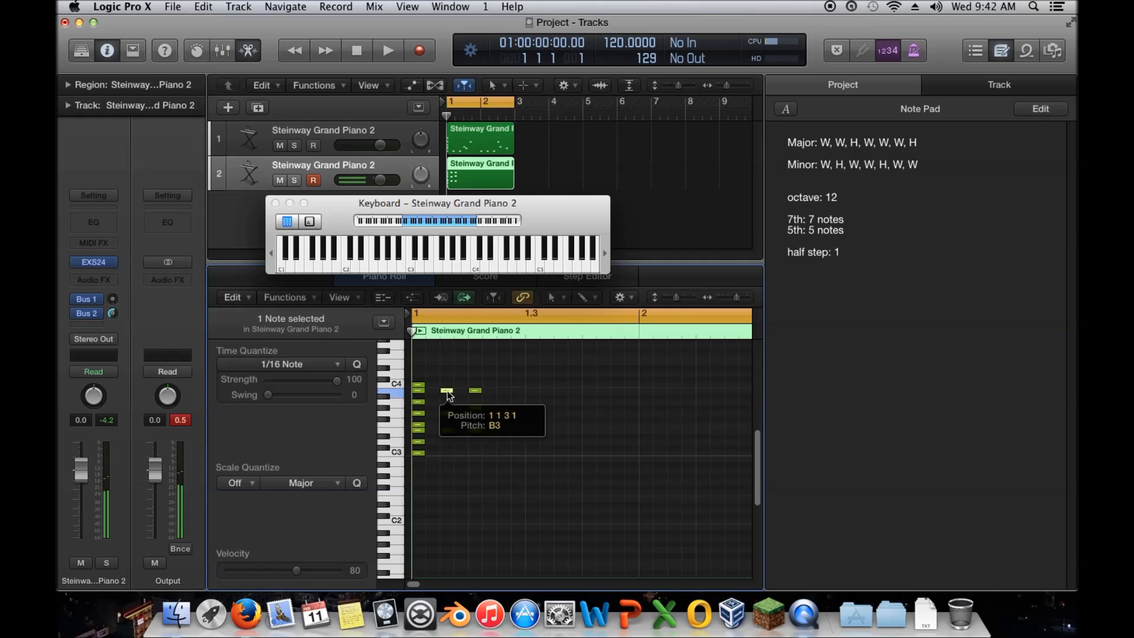
{"action": "left_click_drag", "start_coordinate": [448, 391], "coordinate": [449, 462]}
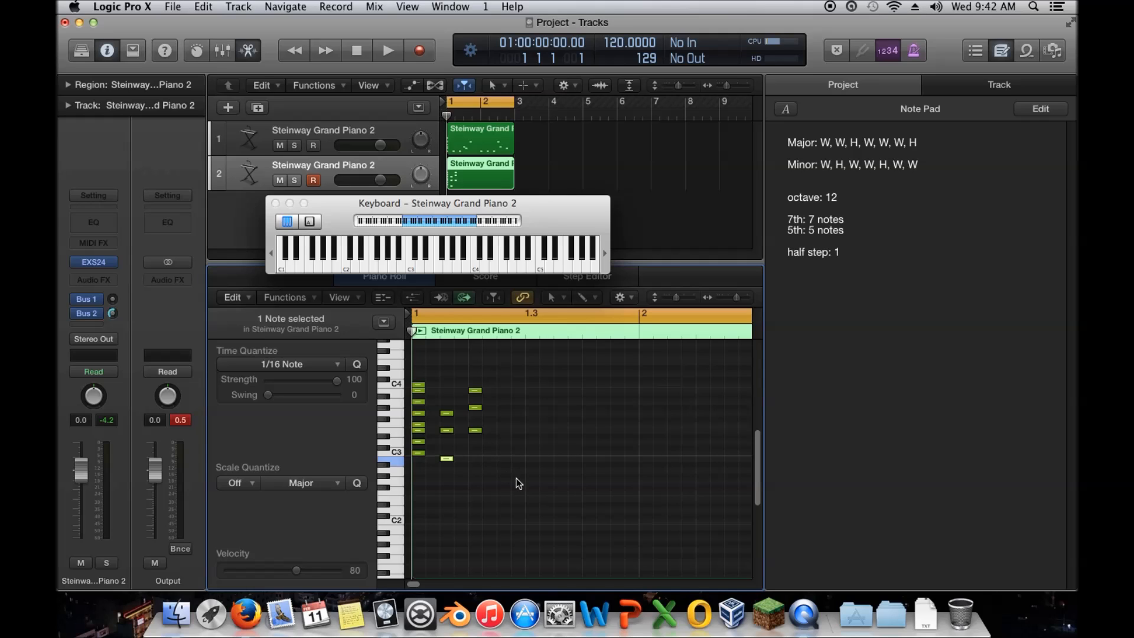
{"action": "left_click_drag", "start_coordinate": [517, 478], "coordinate": [443, 350]}
Step: Delete the E major chord on beat 2 and the inverted E minor chord at 1 1 3 1
{"action": "left_click_drag", "start_coordinate": [520, 500], "coordinate": [472, 369]}
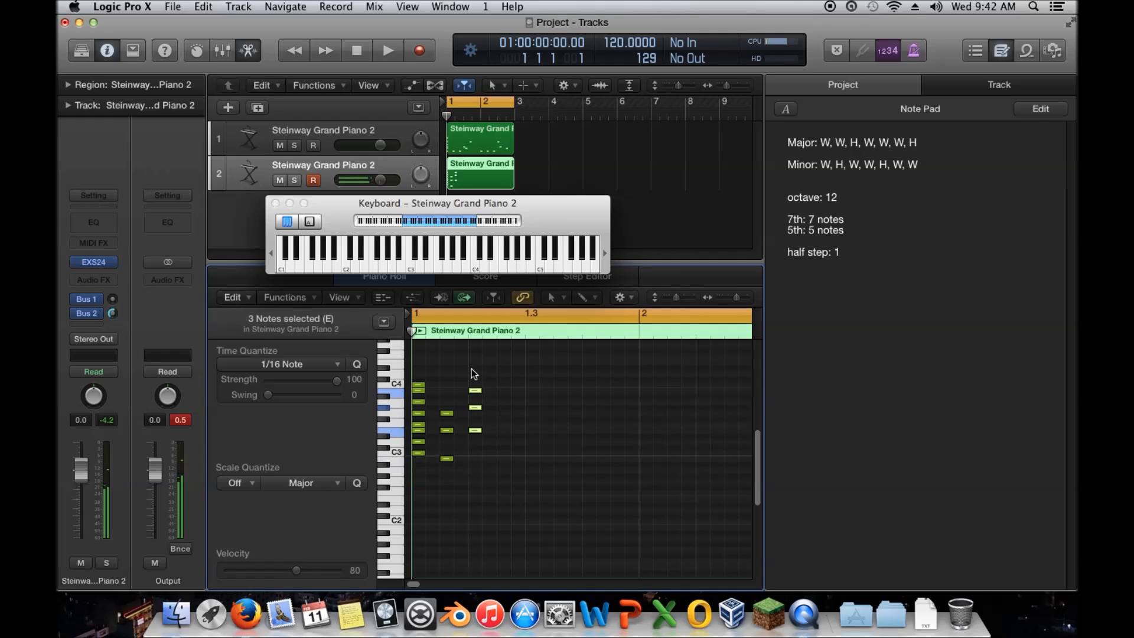
{"action": "key", "text": "Delete"}
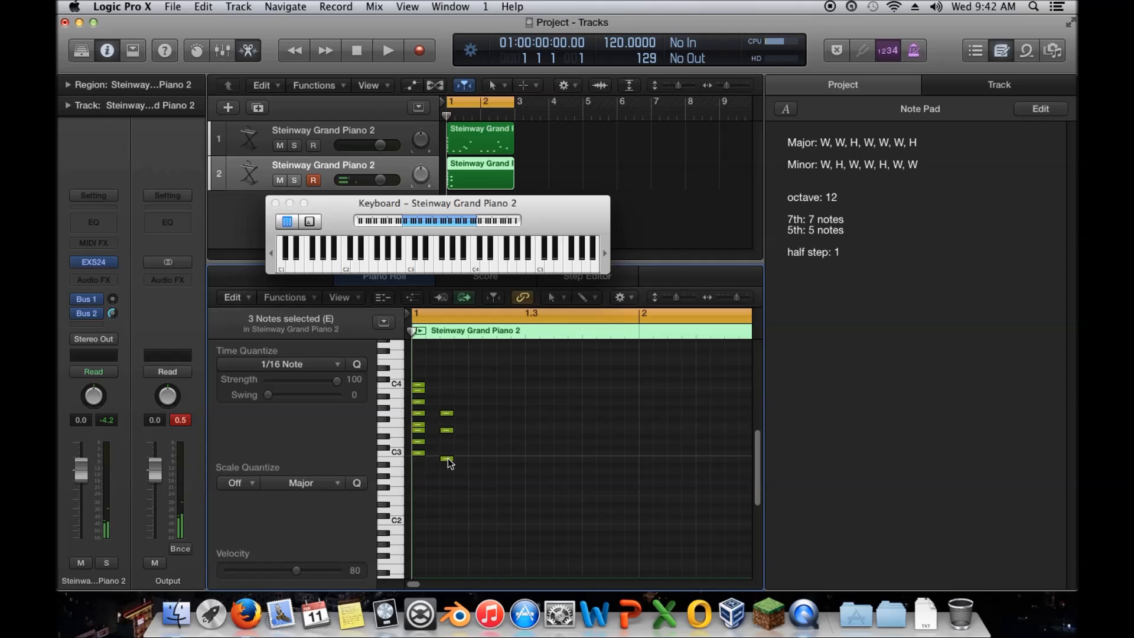
{"action": "left_click_drag", "start_coordinate": [462, 458], "coordinate": [448, 397]}
{"action": "key", "text": "Delete"}
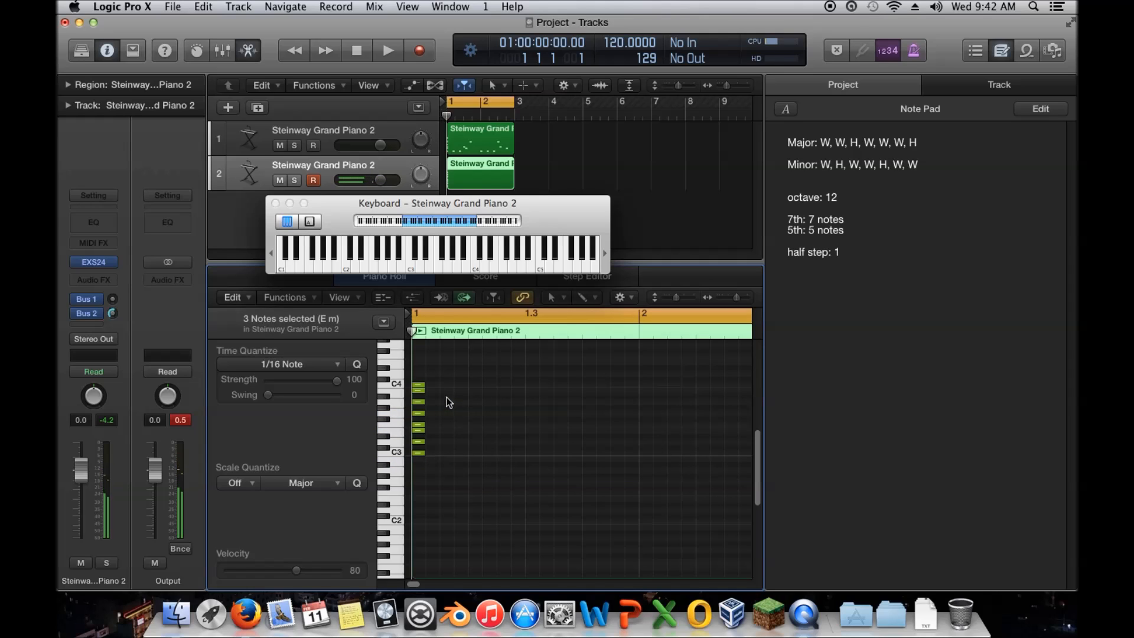
Step: Draw a C3, E3, G3 chord at 1 1 3 1 and place an inverted copy on beat 2 with its G lowered to G2
{"action": "left_click", "coordinate": [446, 453]}
{"action": "left_click", "coordinate": [447, 430]}
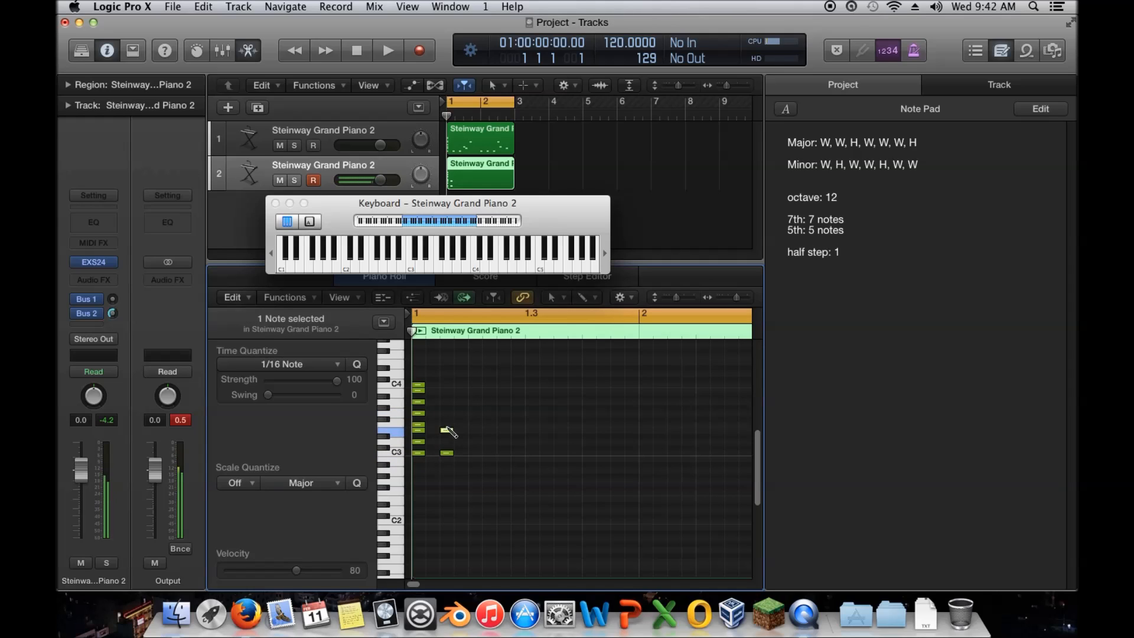
{"action": "mouse_move", "coordinate": [447, 431]}
{"action": "left_mouse_down"}
{"action": "mouse_move", "coordinate": [448, 411]}
{"action": "mouse_move", "coordinate": [448, 464]}
{"action": "mouse_move", "coordinate": [448, 452]}
{"action": "mouse_move", "coordinate": [478, 456]}
{"action": "left_mouse_up"}
{"action": "left_click", "coordinate": [498, 428]}
{"action": "left_click_drag", "start_coordinate": [477, 417], "coordinate": [476, 485]}
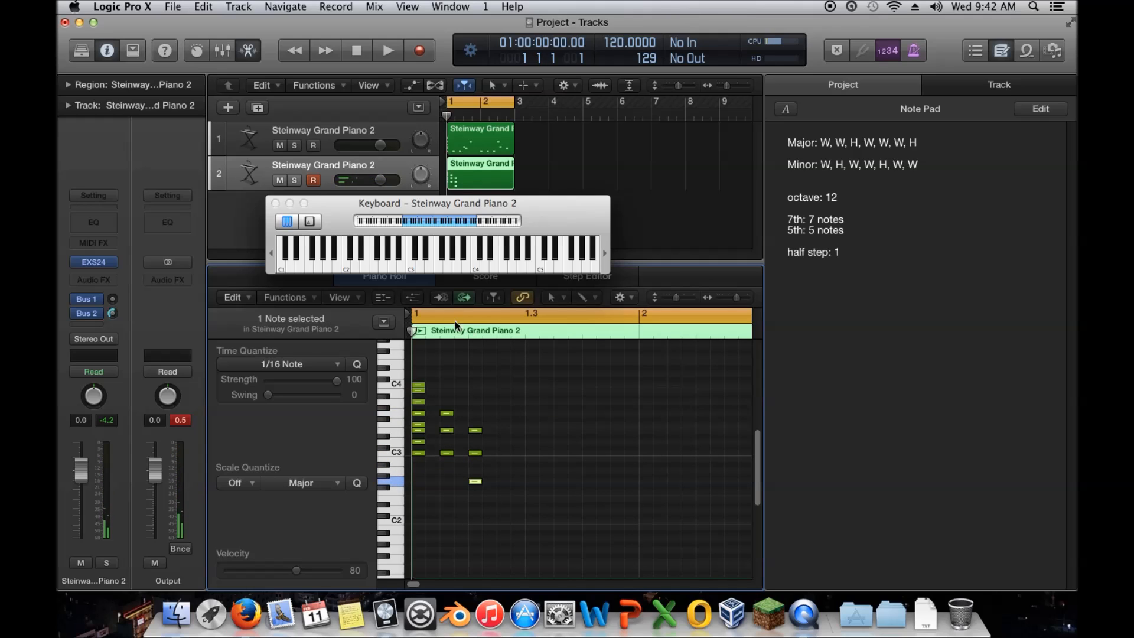
Step: Mute the first piano track and play the second track's region from the start to hear the chords
{"action": "key", "text": "space"}
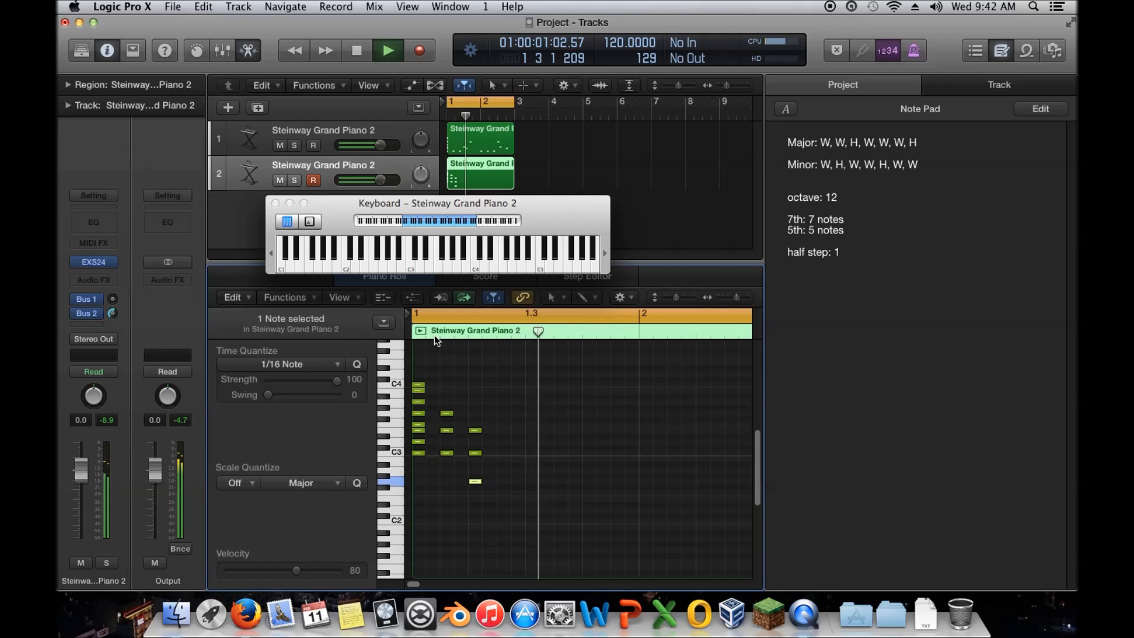
{"action": "key", "text": "space"}
{"action": "left_click", "coordinate": [281, 146]}
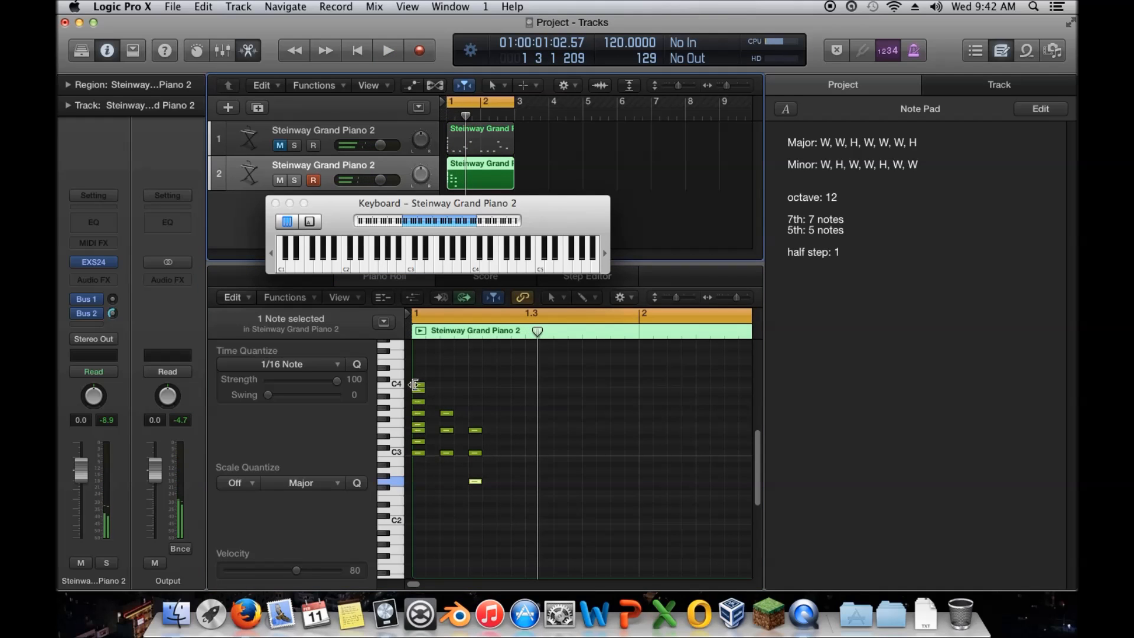
{"action": "left_click", "coordinate": [437, 334]}
{"action": "key", "text": "space"}
{"action": "key", "text": "space"}
Step: Space the two C major chords out to start on beats 2 and 3 and play the region from the start
{"action": "left_click_drag", "start_coordinate": [514, 400], "coordinate": [472, 502]}
{"action": "left_click_drag", "start_coordinate": [480, 430], "coordinate": [447, 494]}
{"action": "left_click_drag", "start_coordinate": [522, 394], "coordinate": [447, 509]}
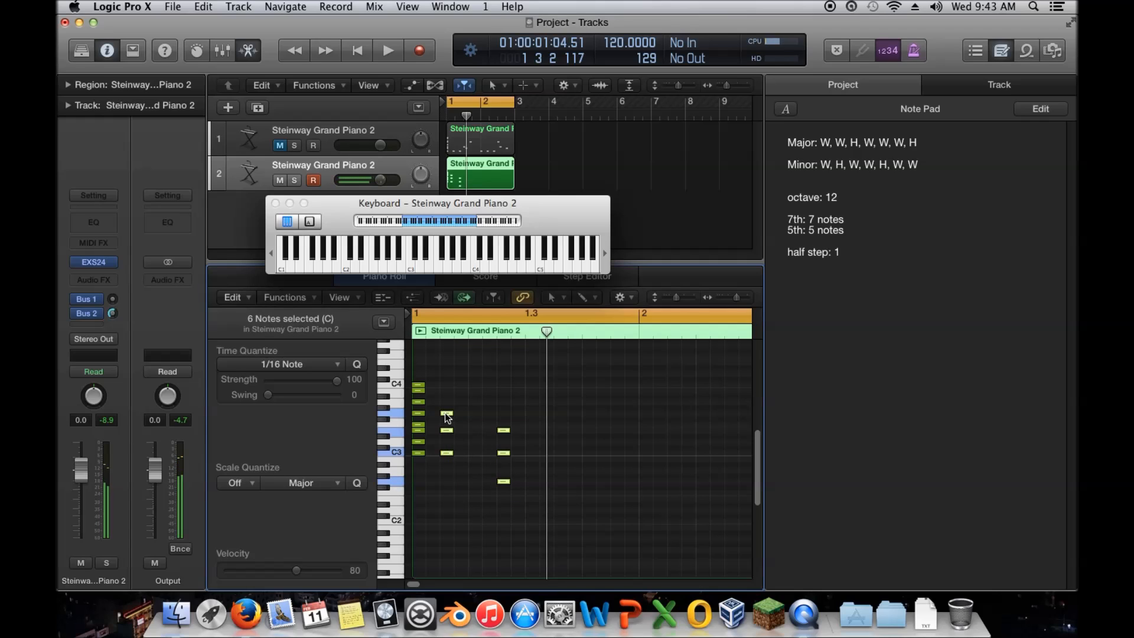
{"action": "left_click_drag", "start_coordinate": [445, 410], "coordinate": [473, 412]}
{"action": "left_click", "coordinate": [458, 335]}
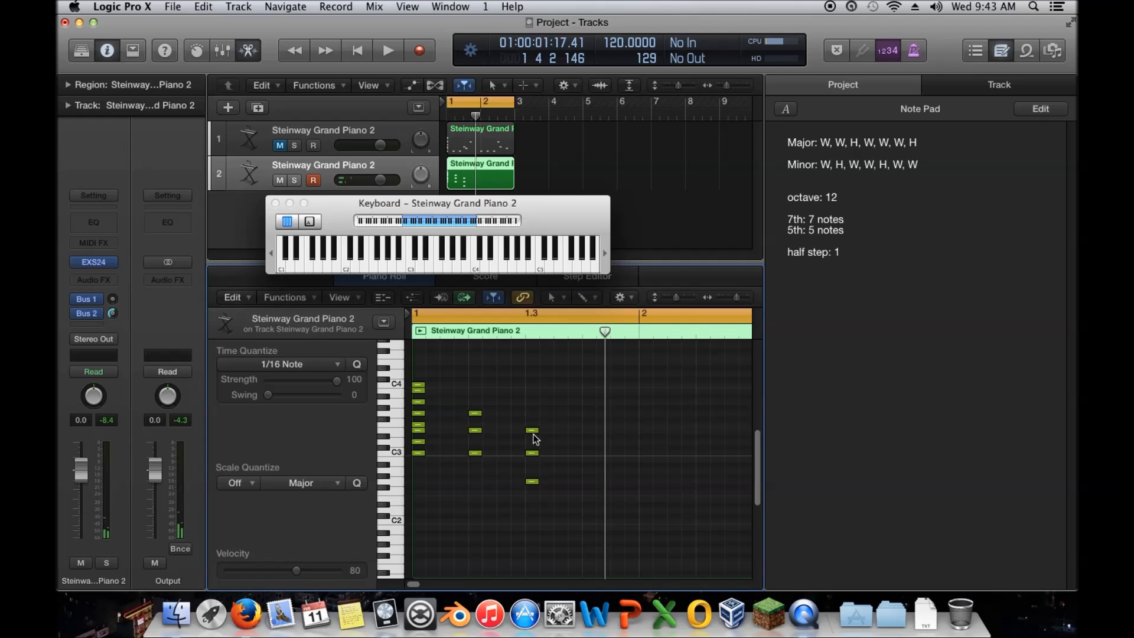
Step: Lower the E3 of the inverted C major chord on beat 3 to E2 and play the region
{"action": "left_click_drag", "start_coordinate": [531, 431], "coordinate": [534, 501]}
{"action": "left_click", "coordinate": [455, 331]}
{"action": "key", "text": "space"}
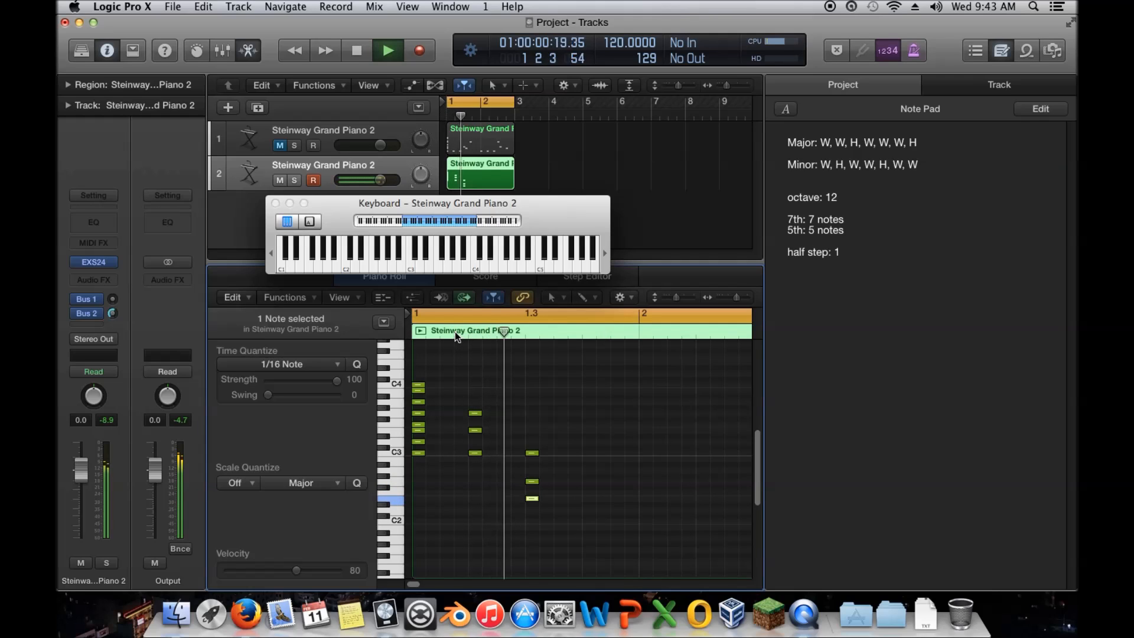
{"action": "key", "text": "space"}
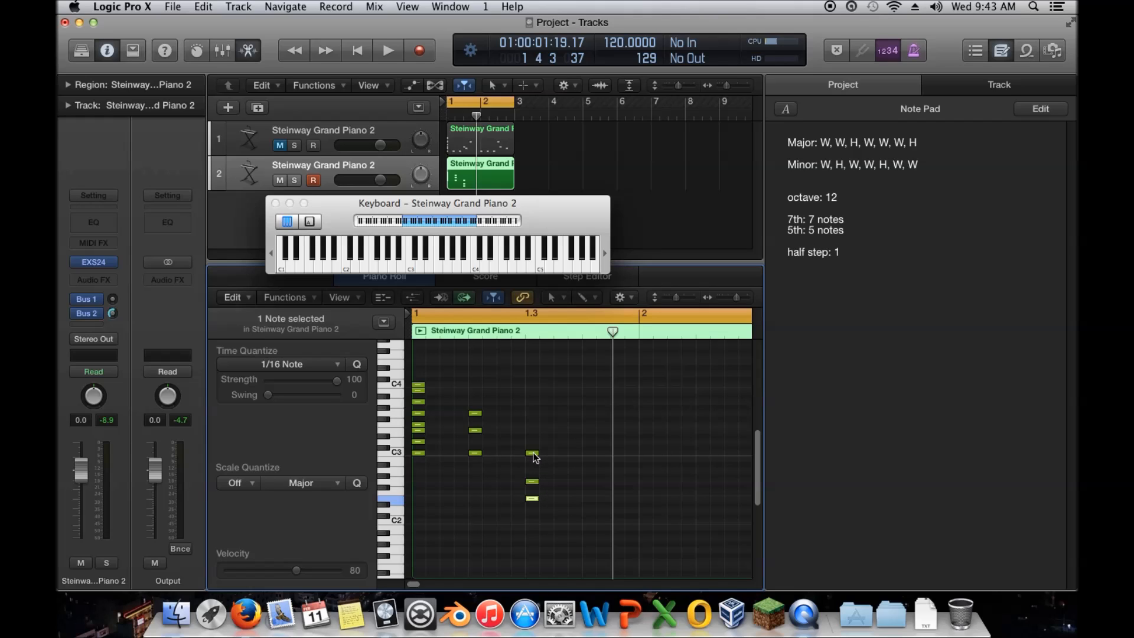
Step: Move the whole inverted chord on beat 3 up one octave to E3, G3 and C4 and play it
{"action": "mouse_move", "coordinate": [534, 456]}
{"action": "mouse_move", "coordinate": [534, 456]}
{"action": "left_mouse_down"}
{"action": "mouse_move", "coordinate": [535, 513]}
{"action": "mouse_move", "coordinate": [536, 459]}
{"action": "left_mouse_up"}
{"action": "left_click_drag", "start_coordinate": [564, 423], "coordinate": [530, 513]}
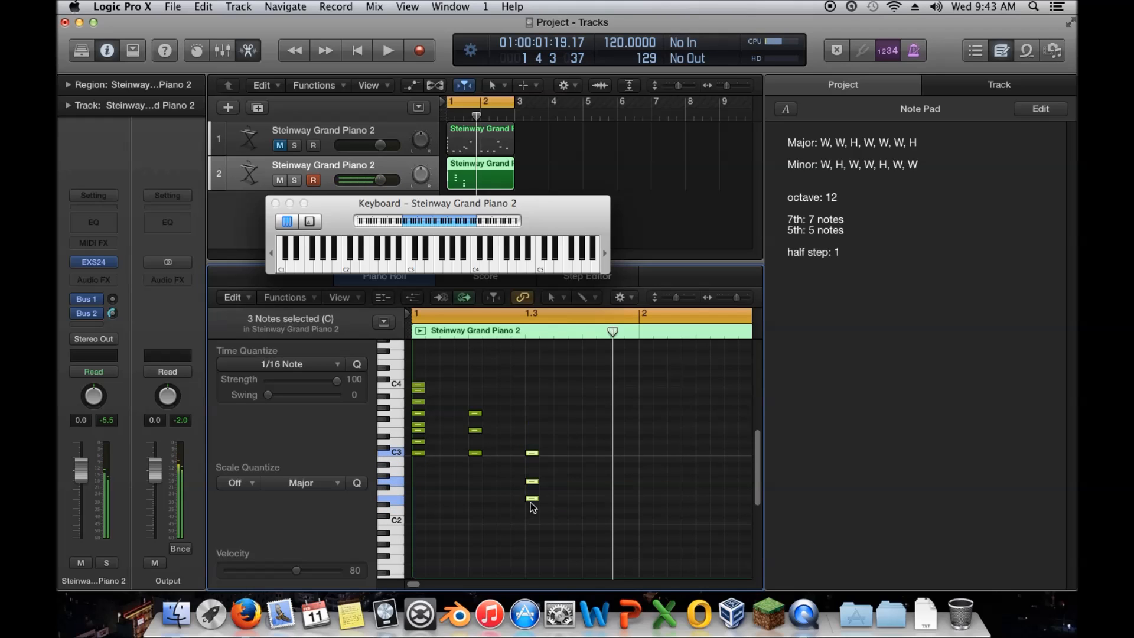
{"action": "left_click", "coordinate": [566, 488]}
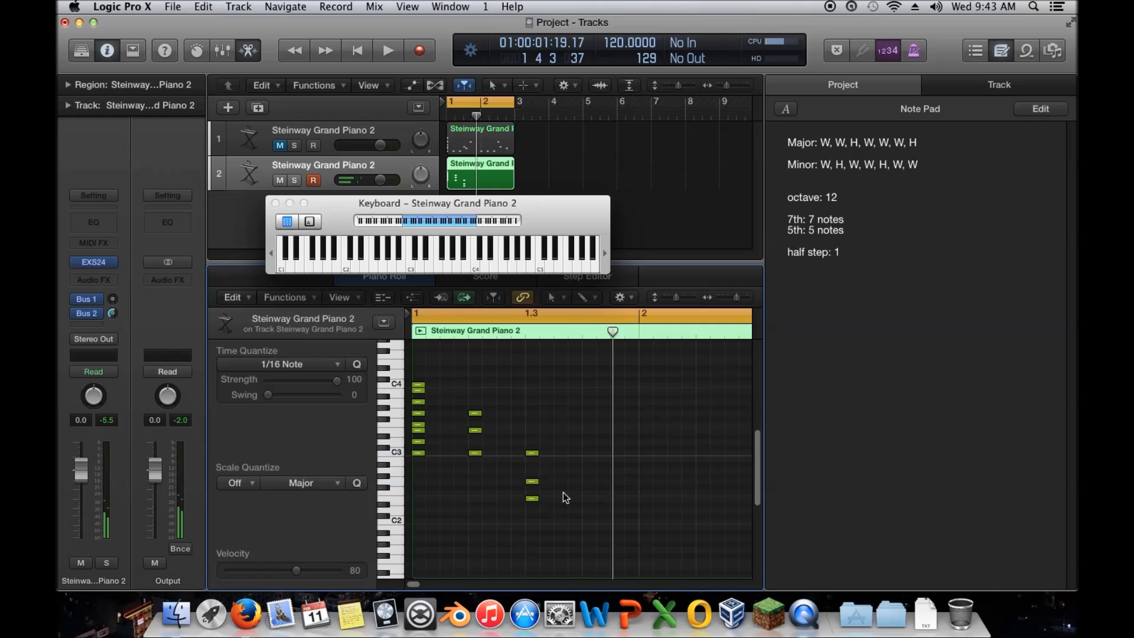
{"action": "left_click_drag", "start_coordinate": [574, 522], "coordinate": [517, 422]}
{"action": "left_click_drag", "start_coordinate": [535, 488], "coordinate": [533, 435]}
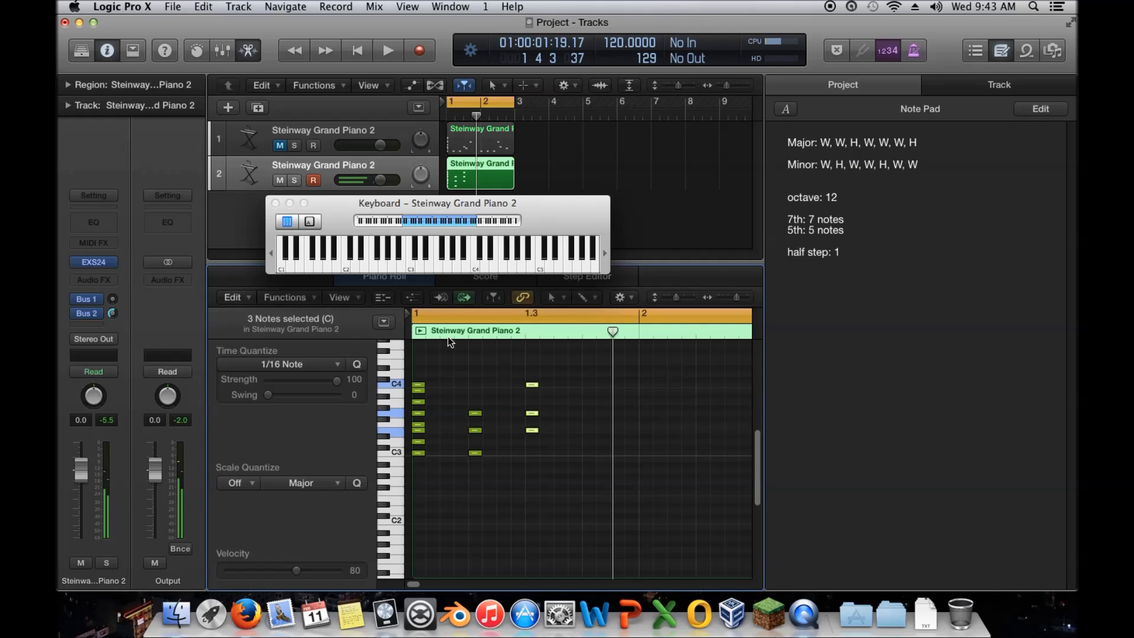
{"action": "key", "text": "space"}
{"action": "key", "text": "space"}
Step: Lower the C4 of the chord on beat 3 to C3, restoring its root position
{"action": "left_click", "coordinate": [524, 434]}
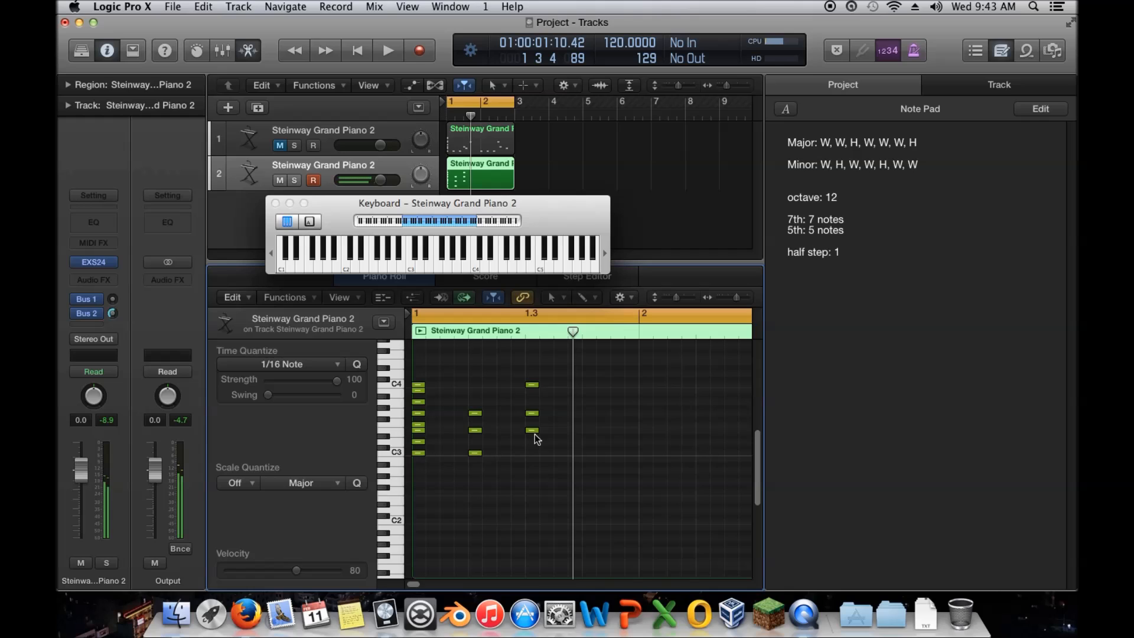
{"action": "mouse_move", "coordinate": [532, 390]}
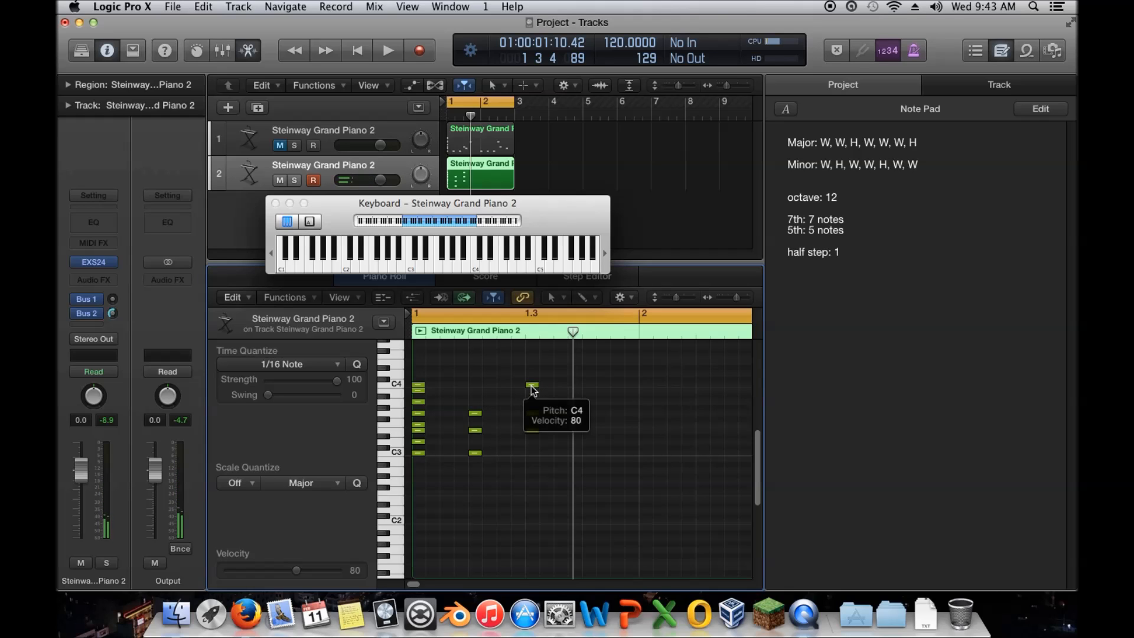
{"action": "left_click_drag", "start_coordinate": [533, 389], "coordinate": [534, 458]}
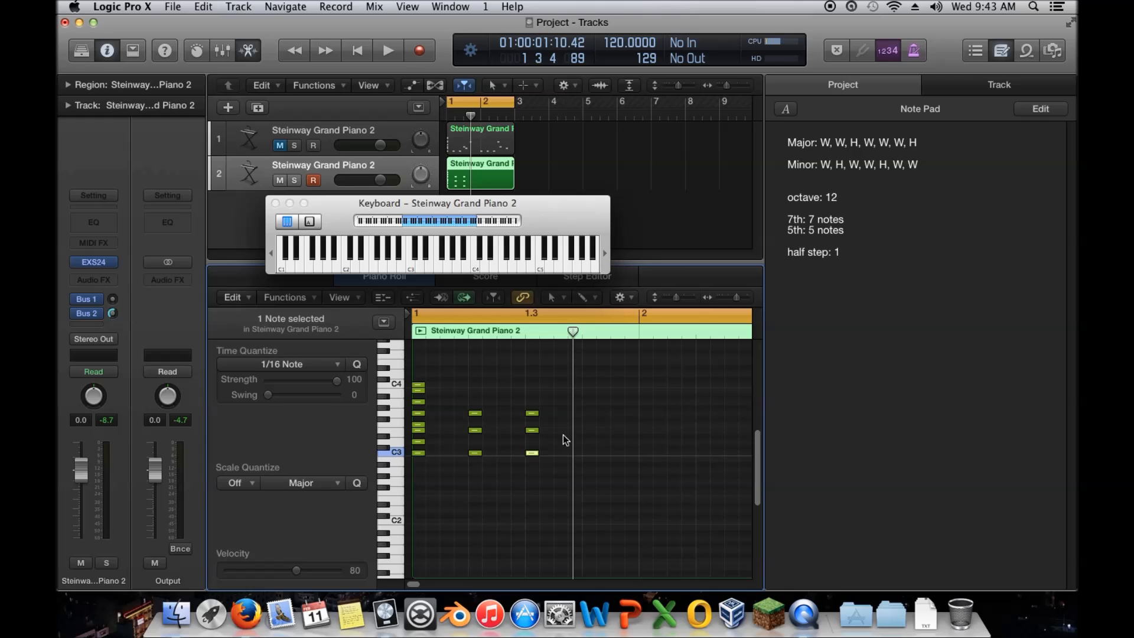
Step: Duplicate the second piano track and load SynthMaster 2.6 Instrument in stereo as the new track's instrument
{"action": "left_click_drag", "start_coordinate": [345, 210], "coordinate": [628, 188]}
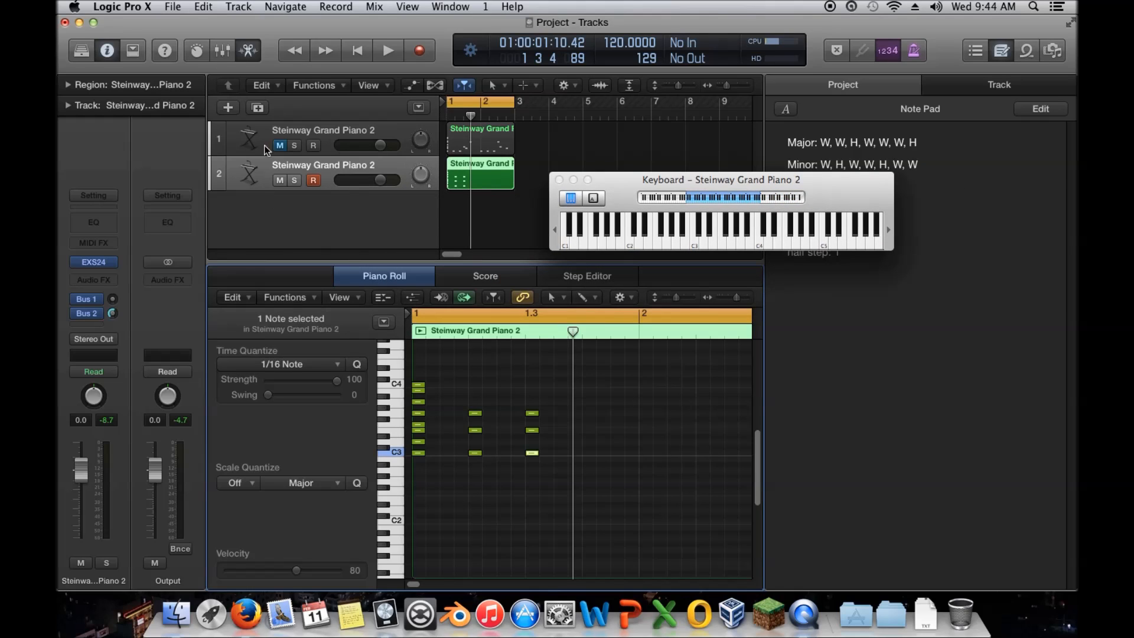
{"action": "left_click", "coordinate": [258, 108]}
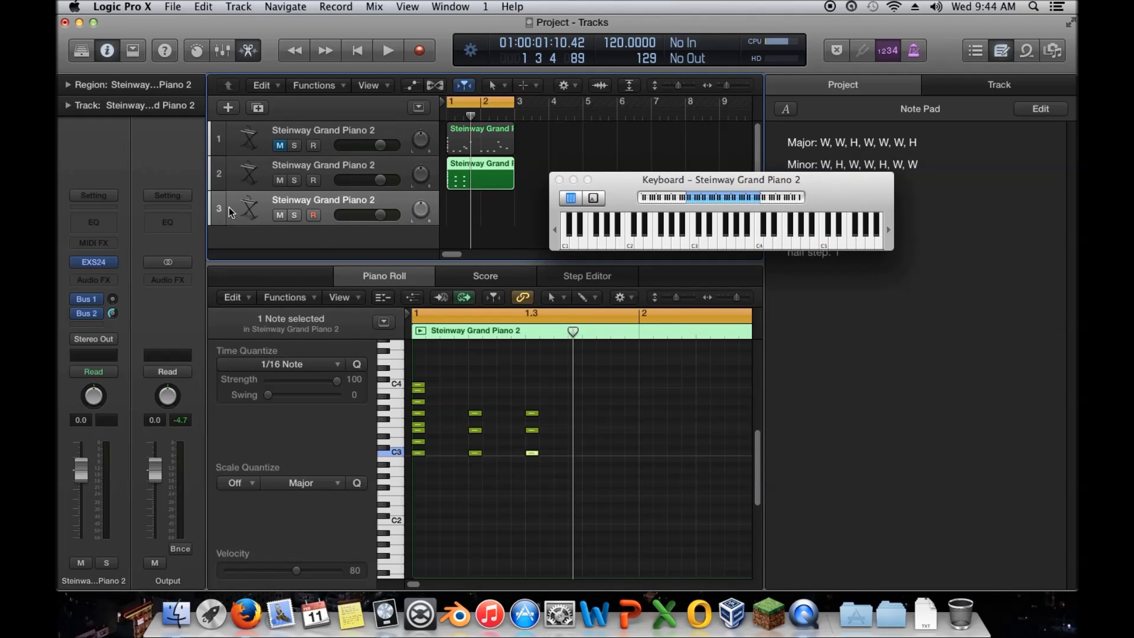
{"action": "left_click", "coordinate": [107, 262]}
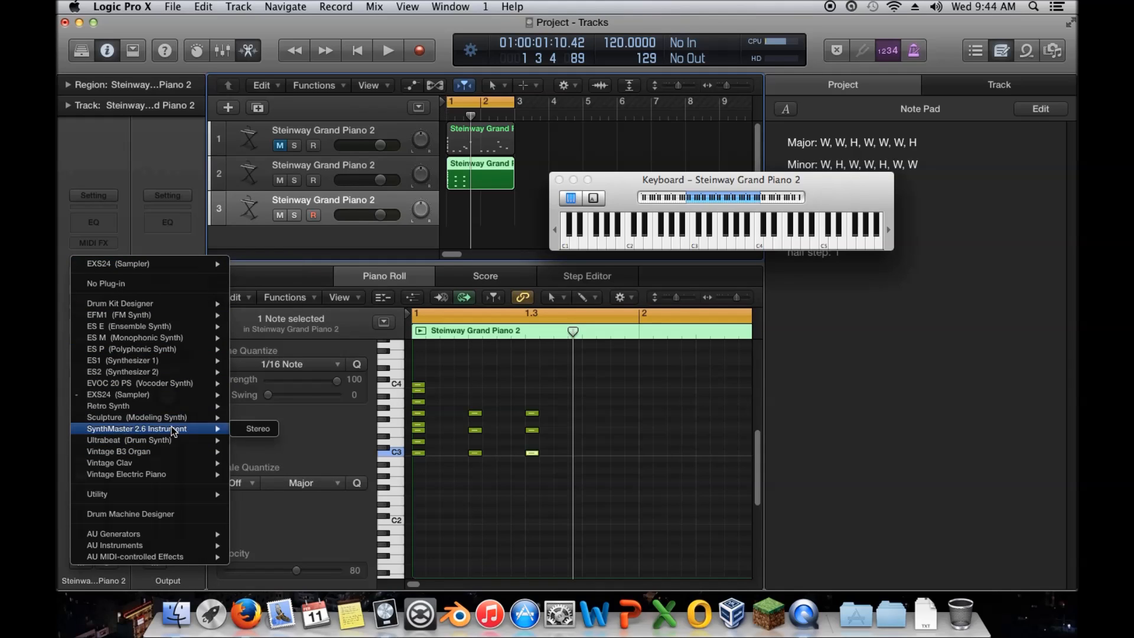
{"action": "mouse_move", "coordinate": [177, 407]}
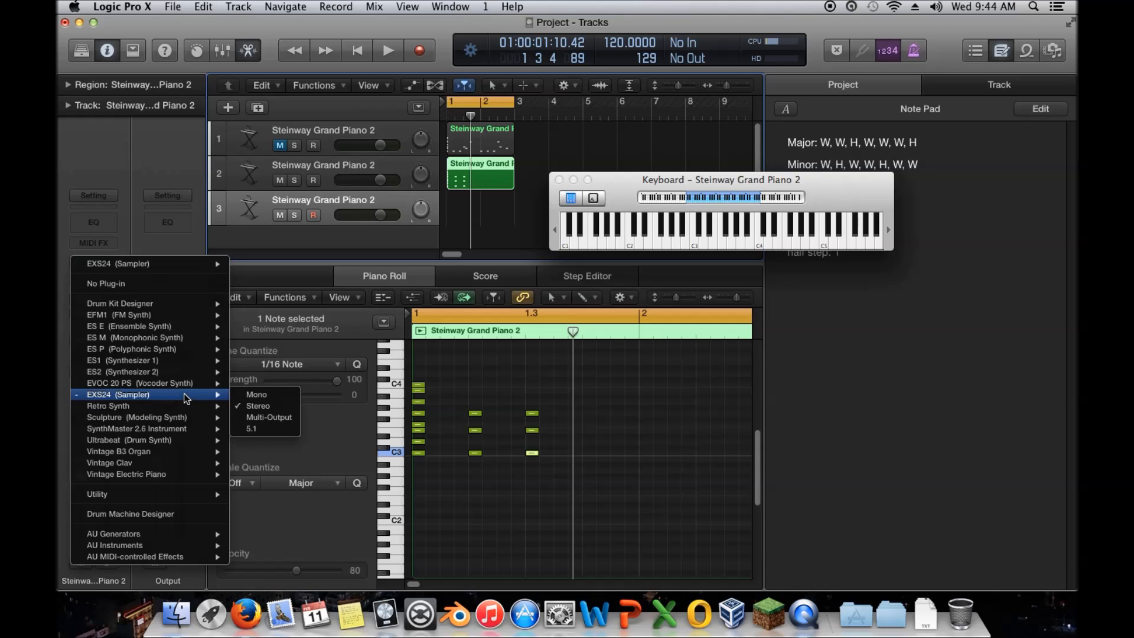
{"action": "mouse_move", "coordinate": [183, 433]}
{"action": "left_click", "coordinate": [244, 429]}
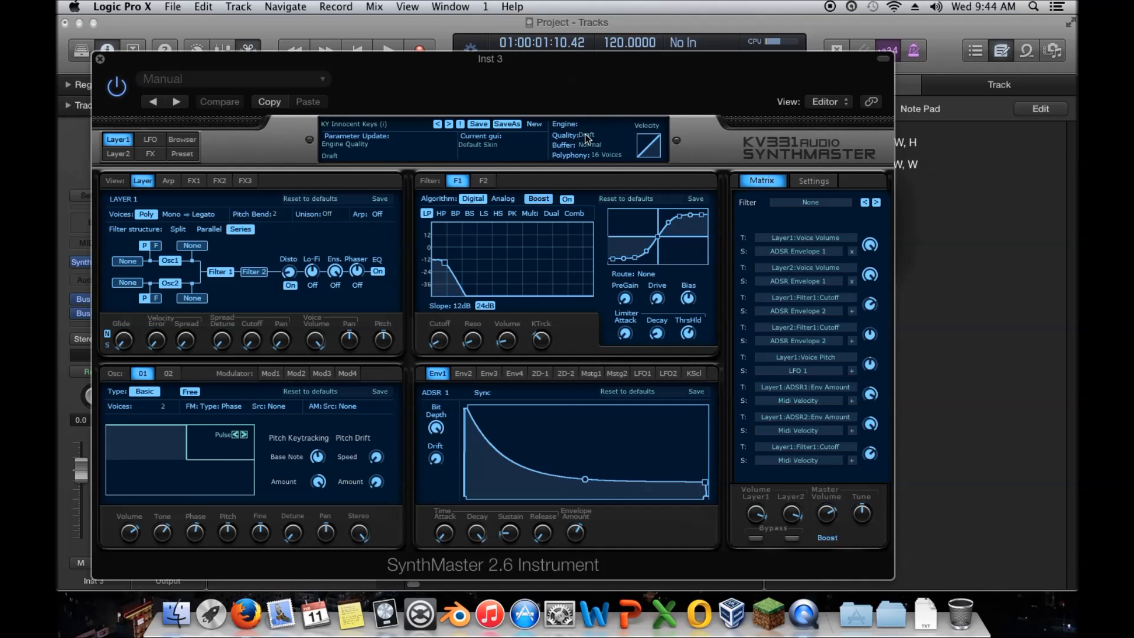
Step: Search SynthMaster's preset browser for "saw" and load the Dance Lead preset
{"action": "left_click", "coordinate": [185, 155]}
{"action": "left_click", "coordinate": [182, 139]}
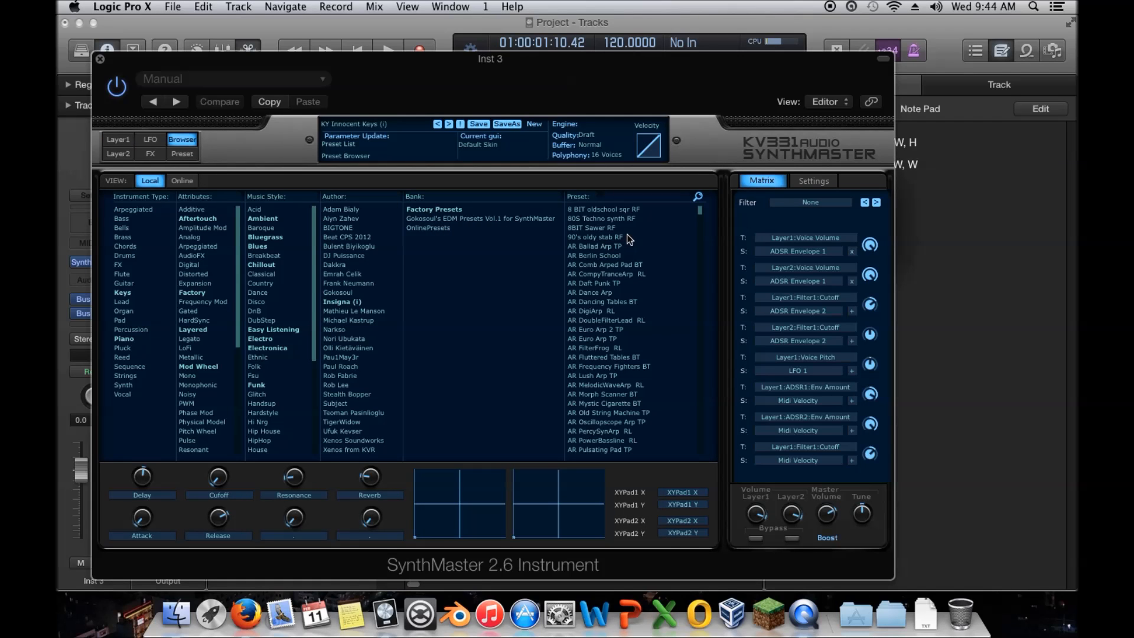
{"action": "left_click_drag", "start_coordinate": [700, 211], "coordinate": [706, 250]}
{"action": "left_click", "coordinate": [628, 200]}
{"action": "type", "text": "saw"}
{"action": "key", "text": "Return"}
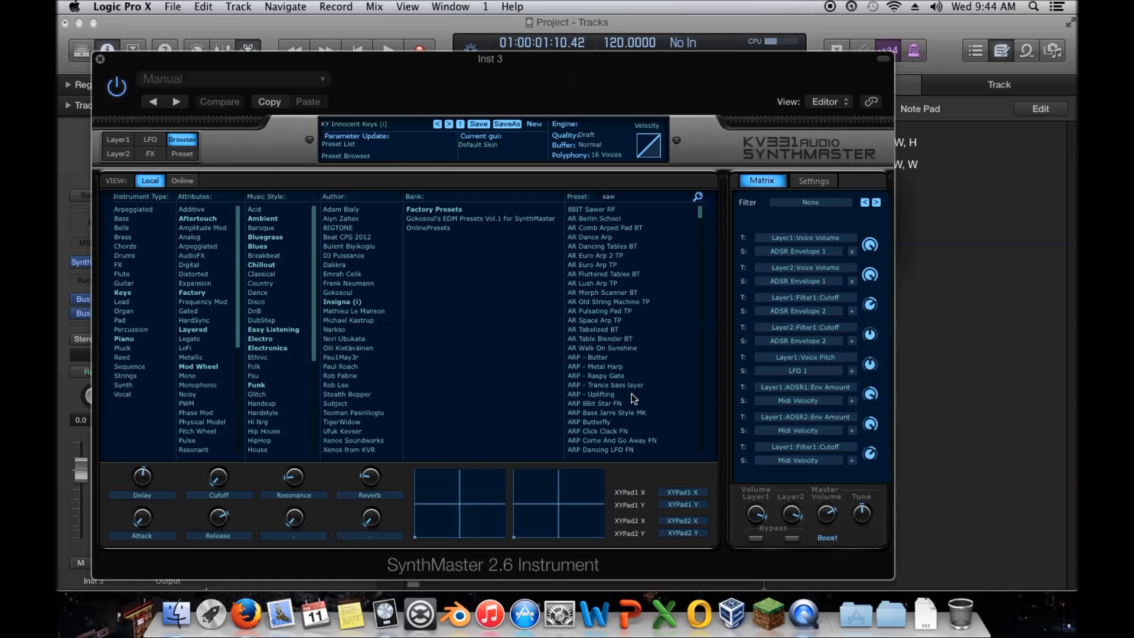
{"action": "scroll", "coordinate": [633, 405], "scroll_direction": "down", "scroll_amount": 5}
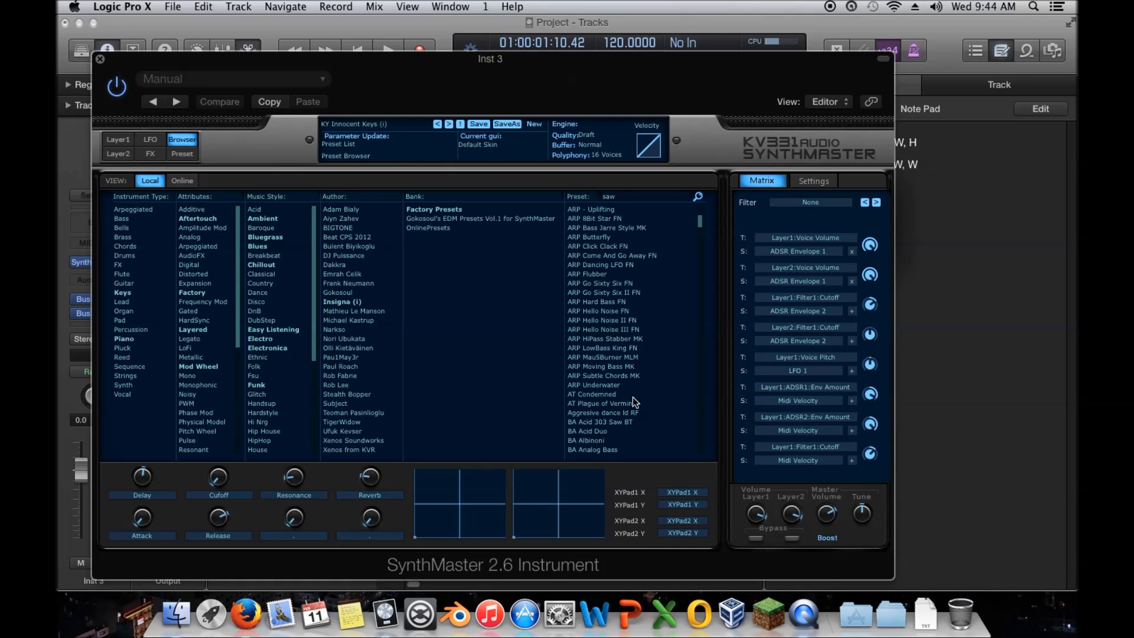
{"action": "scroll", "coordinate": [632, 396], "scroll_direction": "down", "scroll_amount": 10}
{"action": "scroll", "coordinate": [633, 394], "scroll_direction": "down", "scroll_amount": 5}
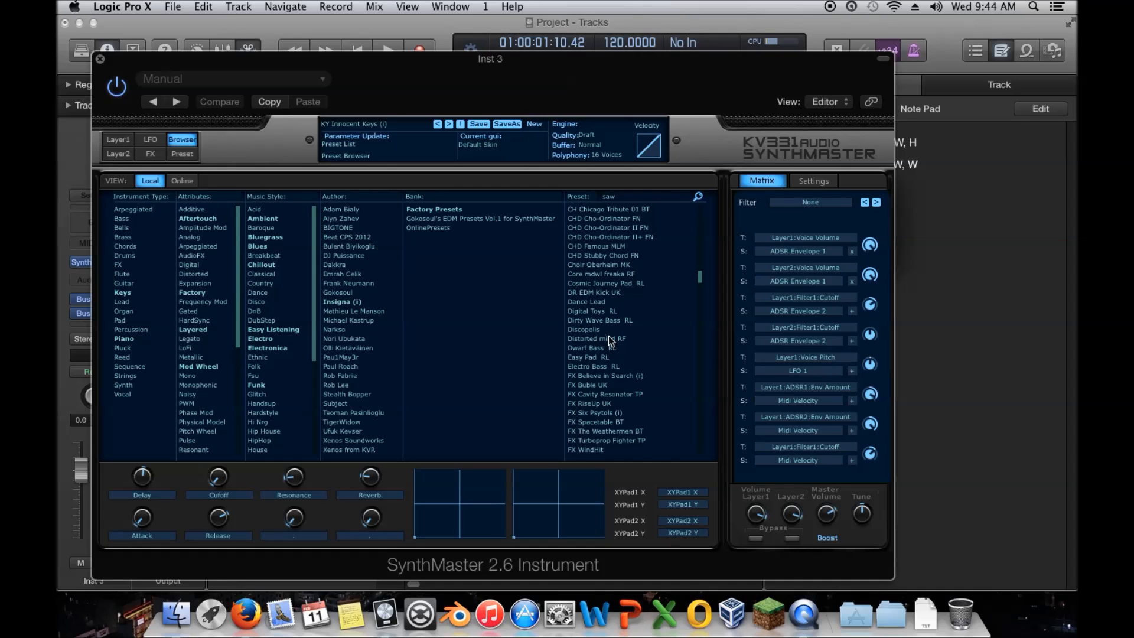
{"action": "left_click", "coordinate": [597, 302]}
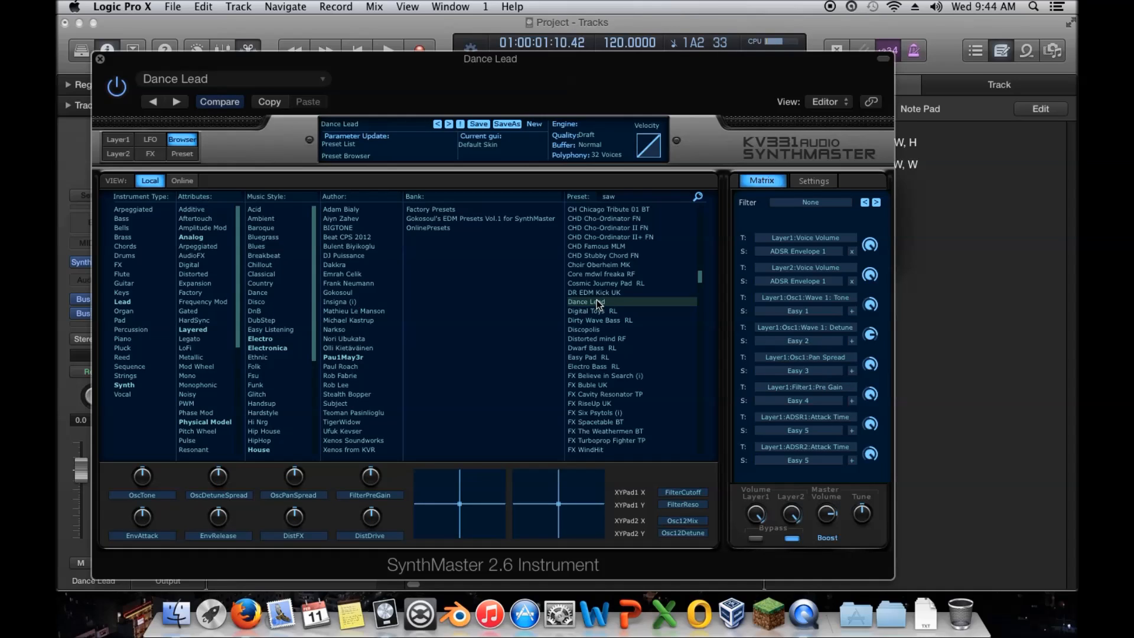
Step: Move the chord region from the second track to the Dance Lead track and delete the eight stacked scale notes on beat 1
{"action": "left_click", "coordinate": [100, 60]}
{"action": "left_click_drag", "start_coordinate": [470, 178], "coordinate": [470, 218]}
{"action": "left_click_drag", "start_coordinate": [443, 488], "coordinate": [408, 348]}
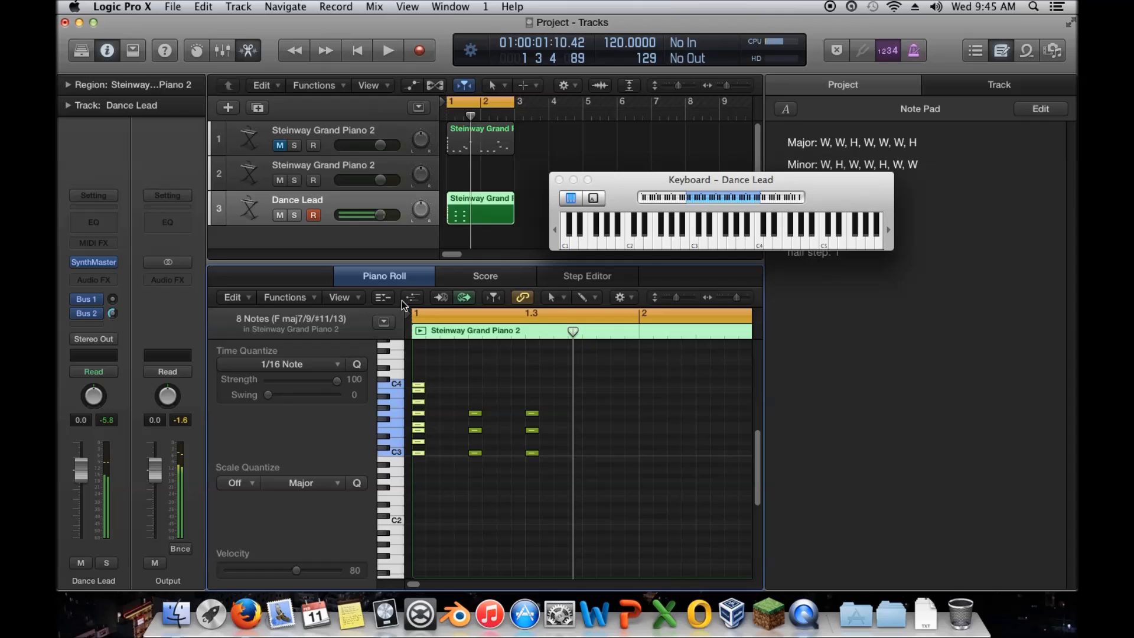
{"action": "key", "text": "Delete"}
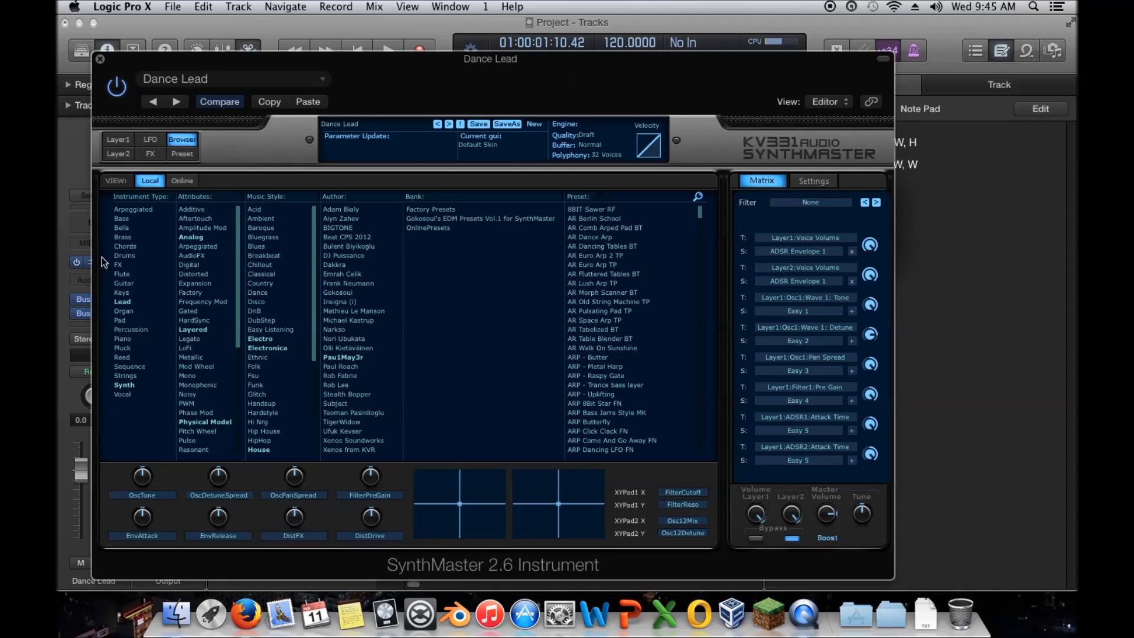
Step: Examine the Layer 1 settings of the Dance Lead preset in SynthMaster
{"action": "left_click", "coordinate": [93, 262]}
{"action": "left_click", "coordinate": [114, 143]}
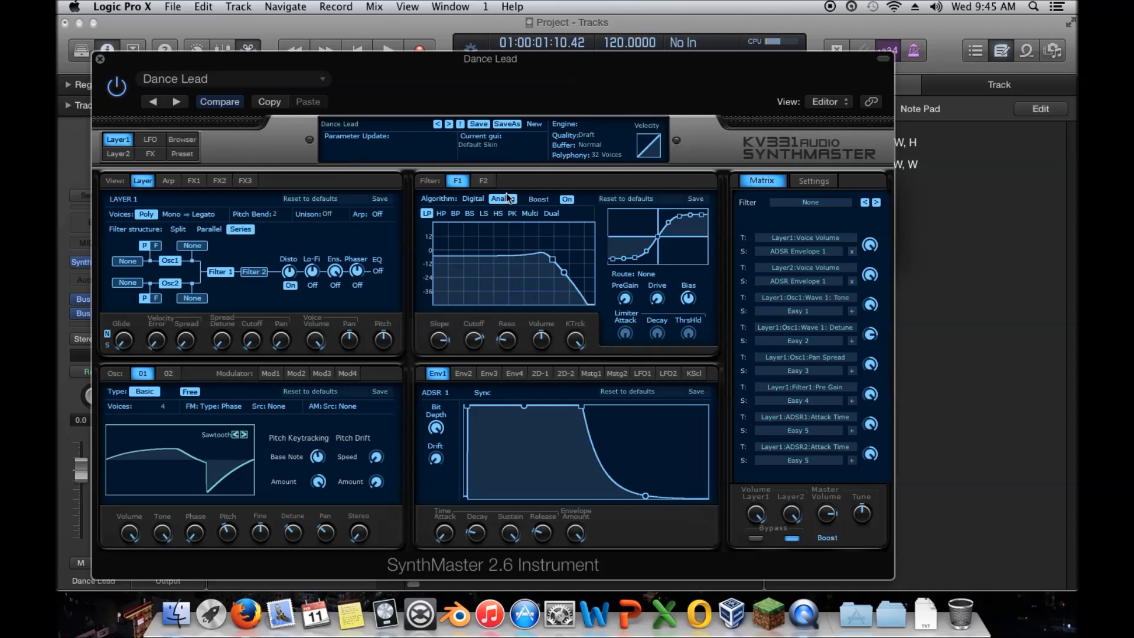
{"action": "left_click", "coordinate": [100, 59]}
Step: Move the two C major chords to beats 1 and 2 and play them with the Dance Lead track soloed
{"action": "left_click_drag", "start_coordinate": [560, 505], "coordinate": [451, 379]}
{"action": "left_click_drag", "start_coordinate": [478, 454], "coordinate": [422, 454]}
{"action": "left_click", "coordinate": [294, 215]}
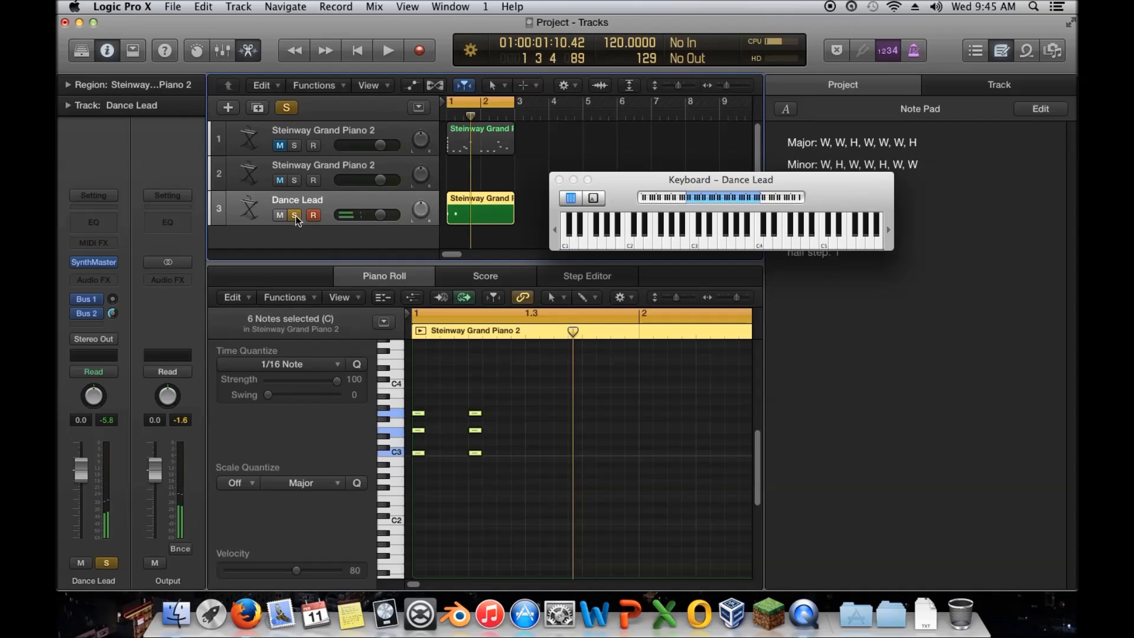
{"action": "key", "text": "space"}
{"action": "key", "text": "space"}
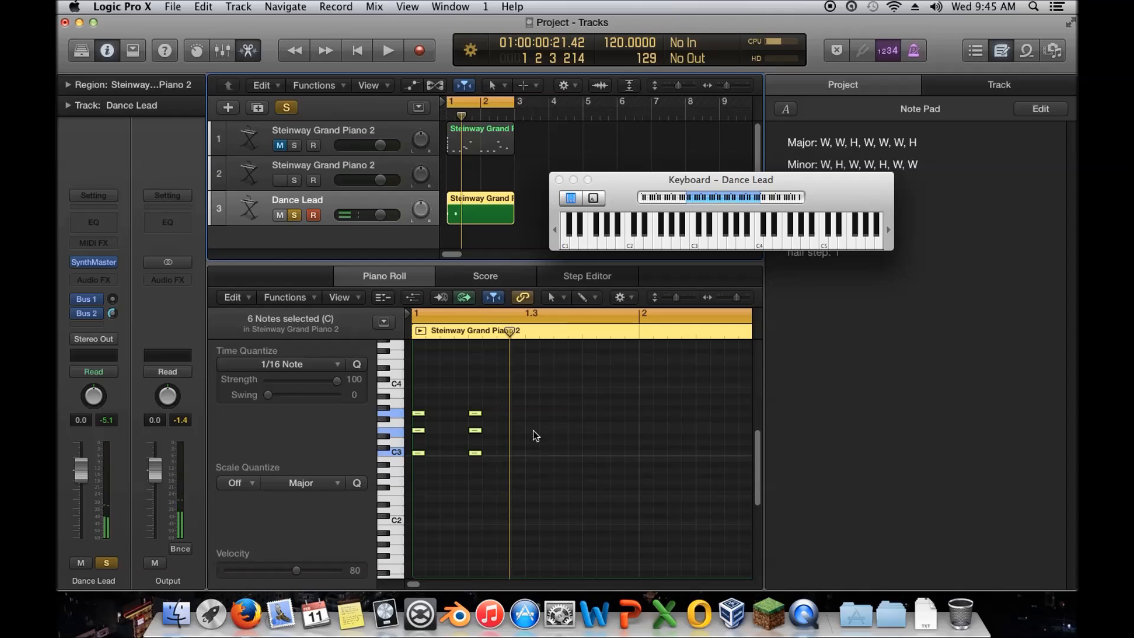
Step: Lower the C3 notes of both chords one octave to C2
{"action": "left_click", "coordinate": [561, 485]}
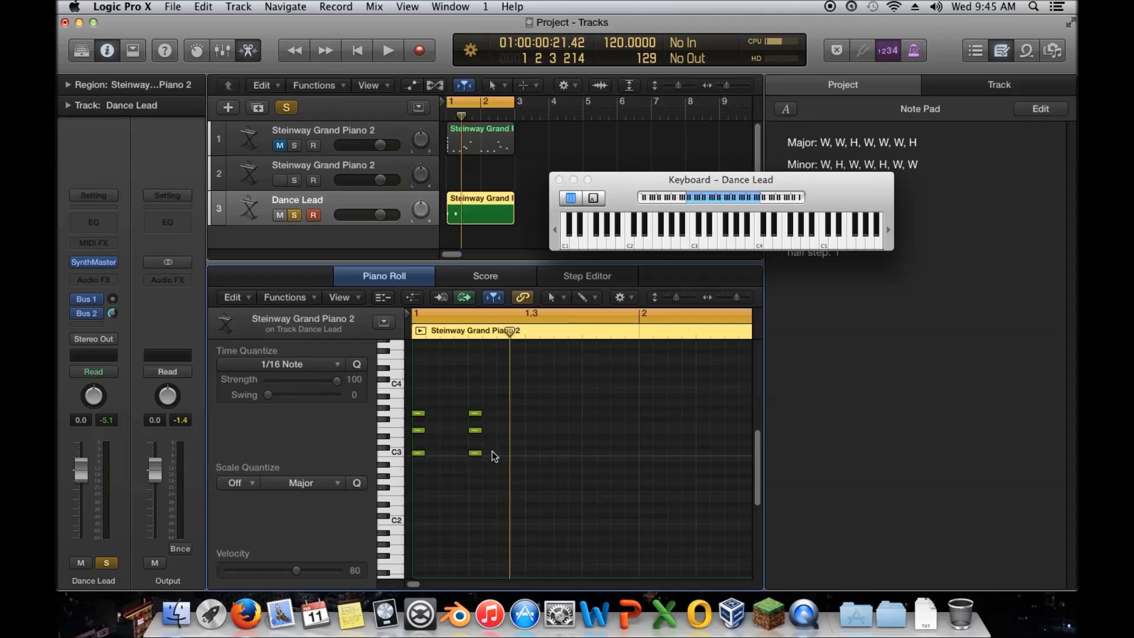
{"action": "left_click_drag", "start_coordinate": [504, 439], "coordinate": [416, 456]}
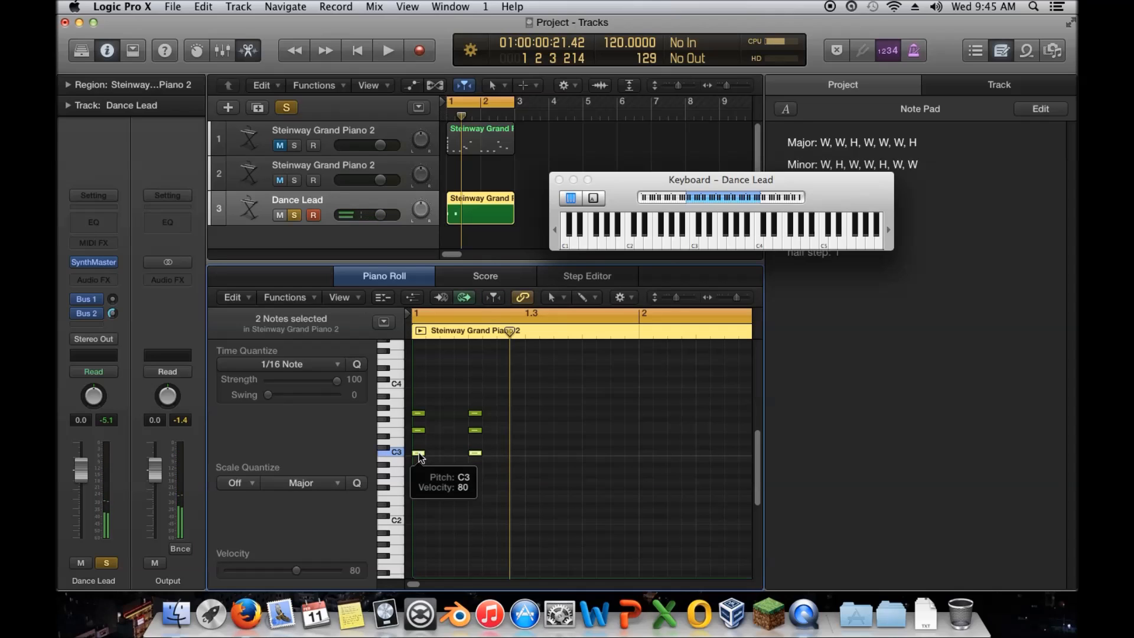
{"action": "left_click_drag", "start_coordinate": [421, 456], "coordinate": [420, 522]}
Step: Raise the E3 notes of both chords one octave to E4 and play the region from the start
{"action": "left_click_drag", "start_coordinate": [498, 439], "coordinate": [431, 432]}
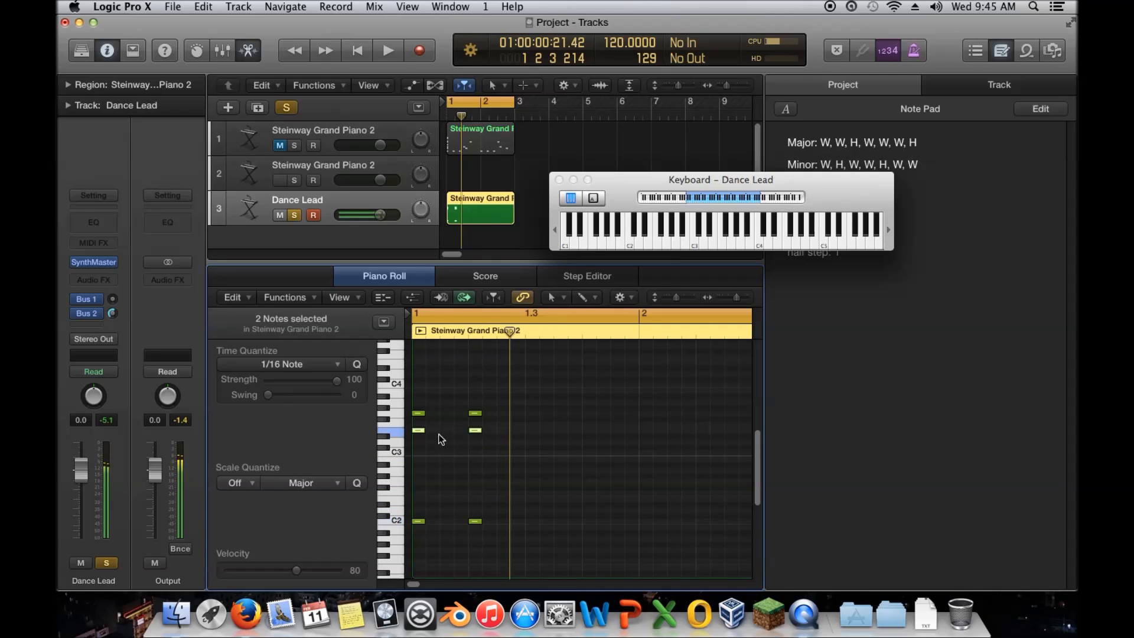
{"action": "scroll", "coordinate": [446, 454], "scroll_direction": "up", "scroll_amount": 3}
{"action": "left_click_drag", "start_coordinate": [420, 485], "coordinate": [420, 417]}
{"action": "scroll", "coordinate": [537, 447], "scroll_direction": "down", "scroll_amount": 2}
{"action": "key", "text": "Return"}
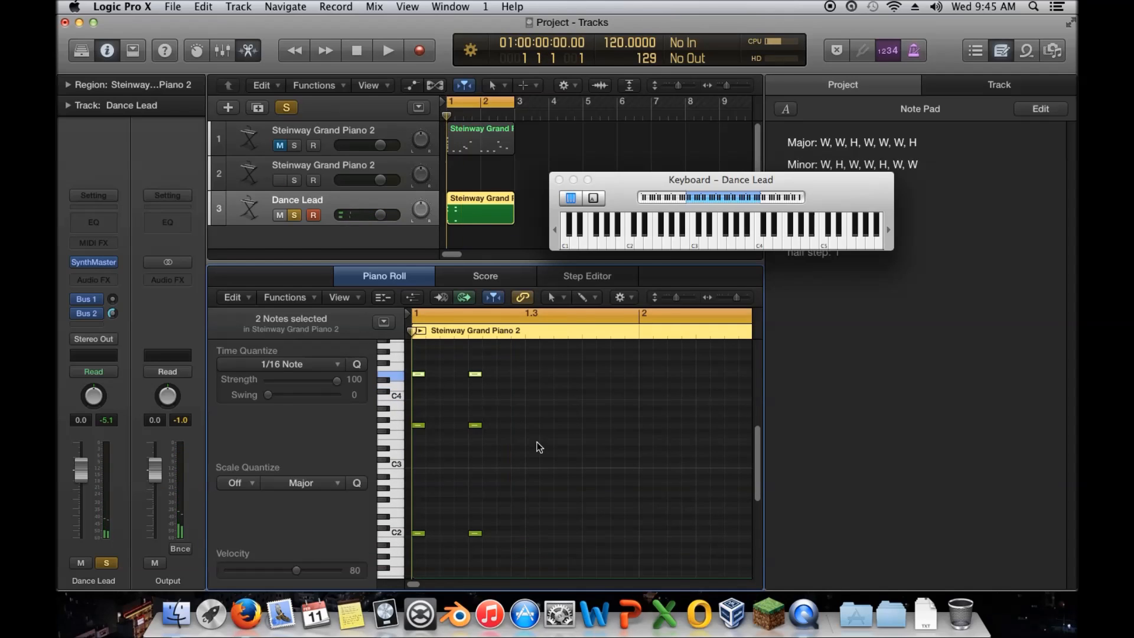
{"action": "key", "text": "space"}
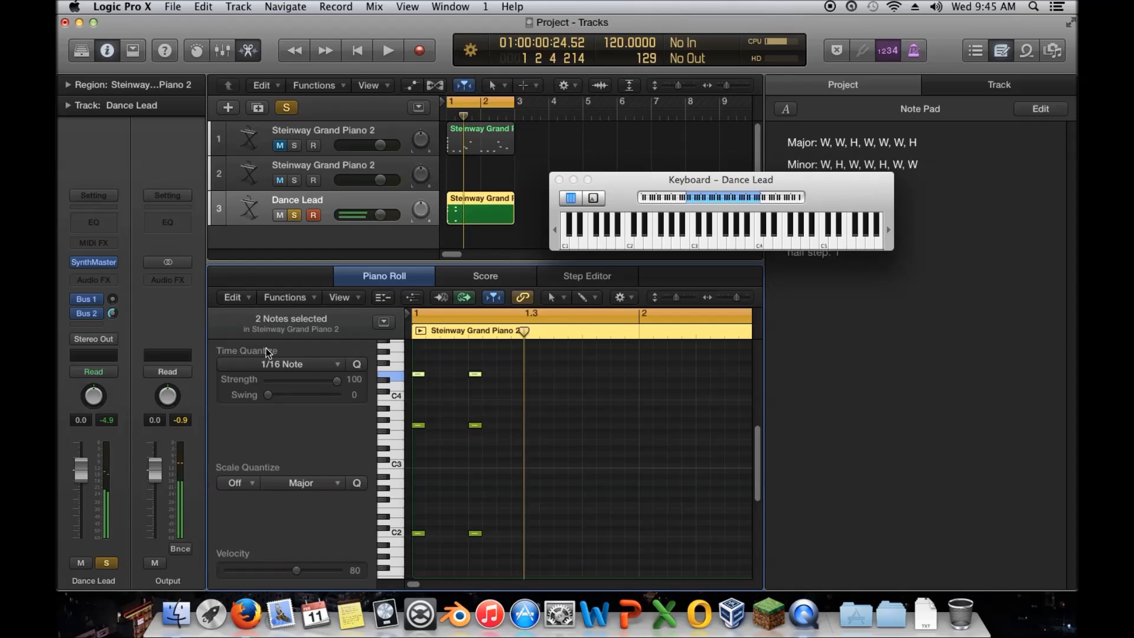
Step: Undo the octave changes to the E and C notes and play the original chords
{"action": "key", "text": "super+z"}
{"action": "key", "text": "super+z"}
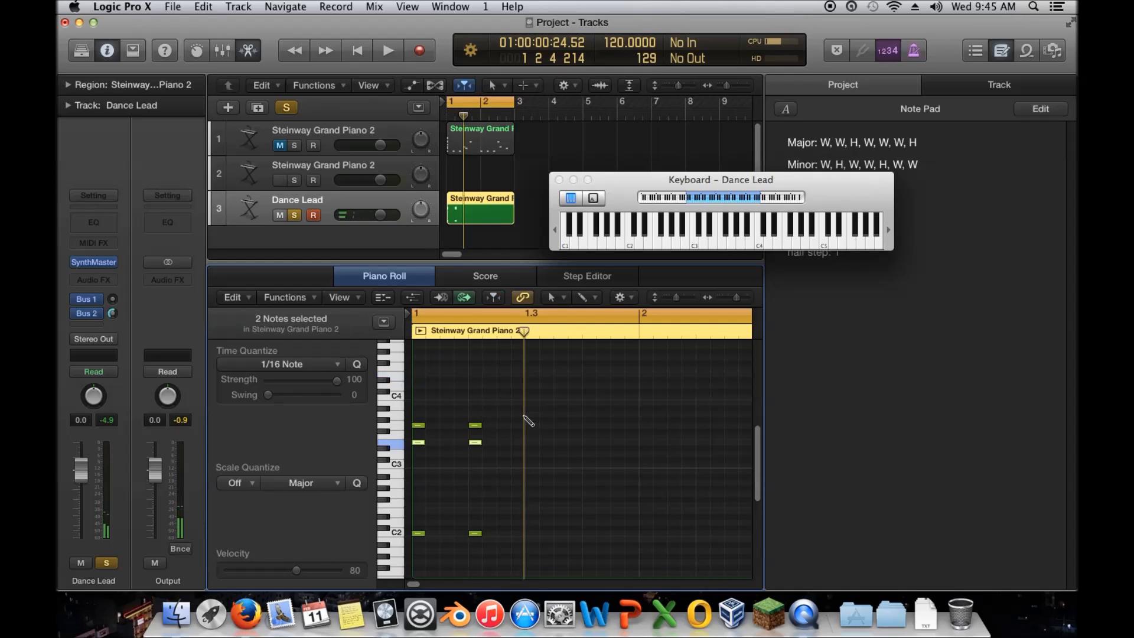
{"action": "key", "text": "space"}
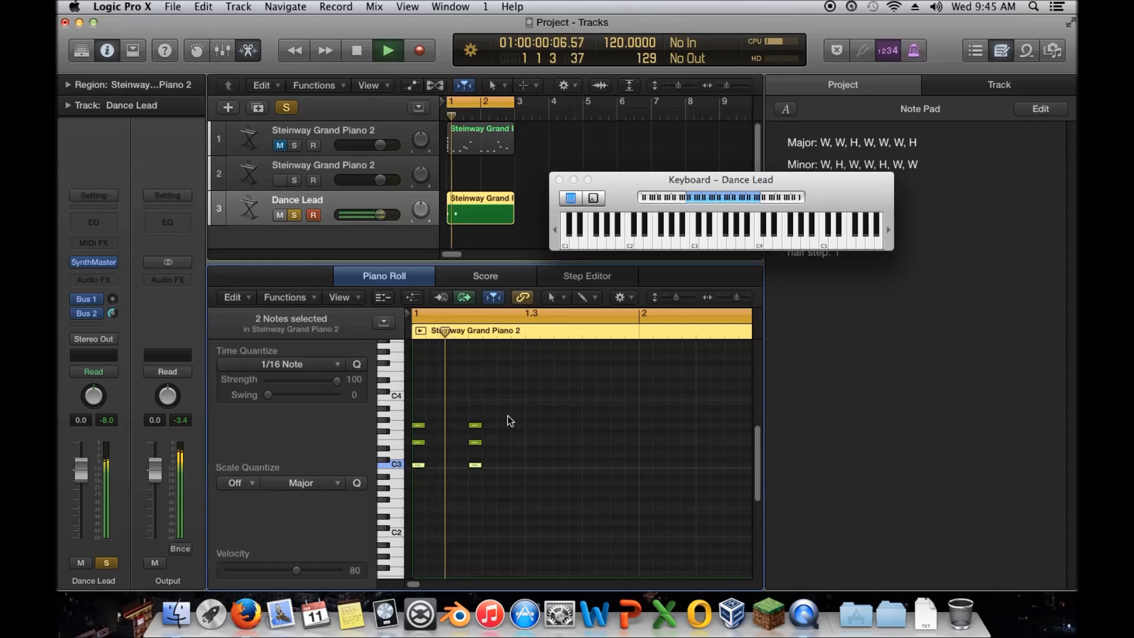
{"action": "key", "text": "space"}
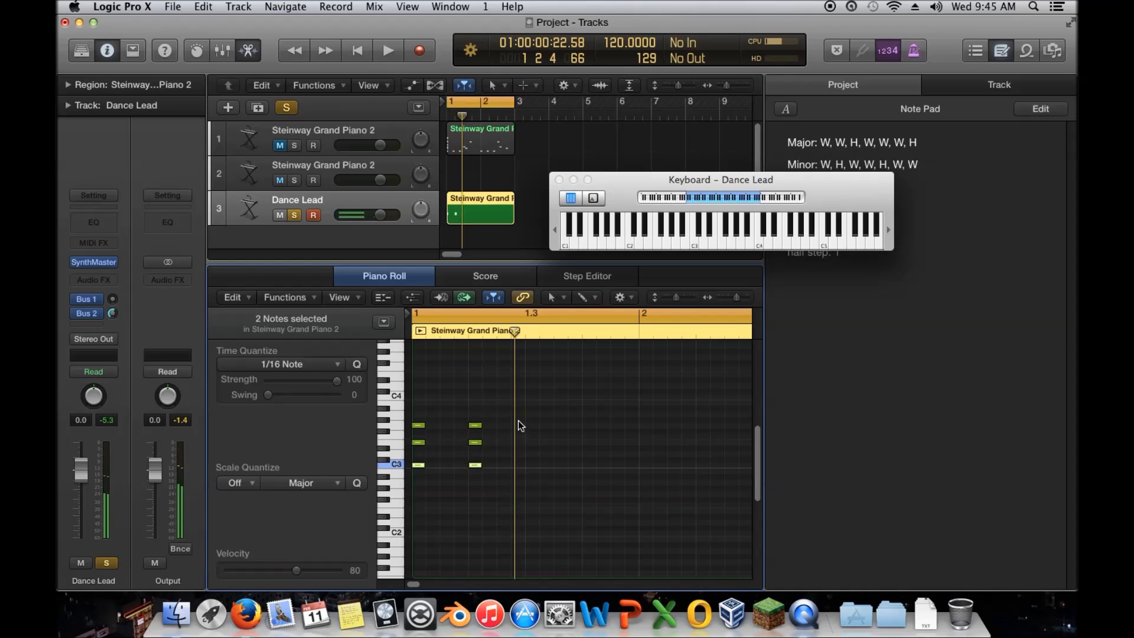
Step: Reset the SynthMaster preset on the Dance Lead track and show its Layer 1 settings
{"action": "left_click", "coordinate": [95, 262]}
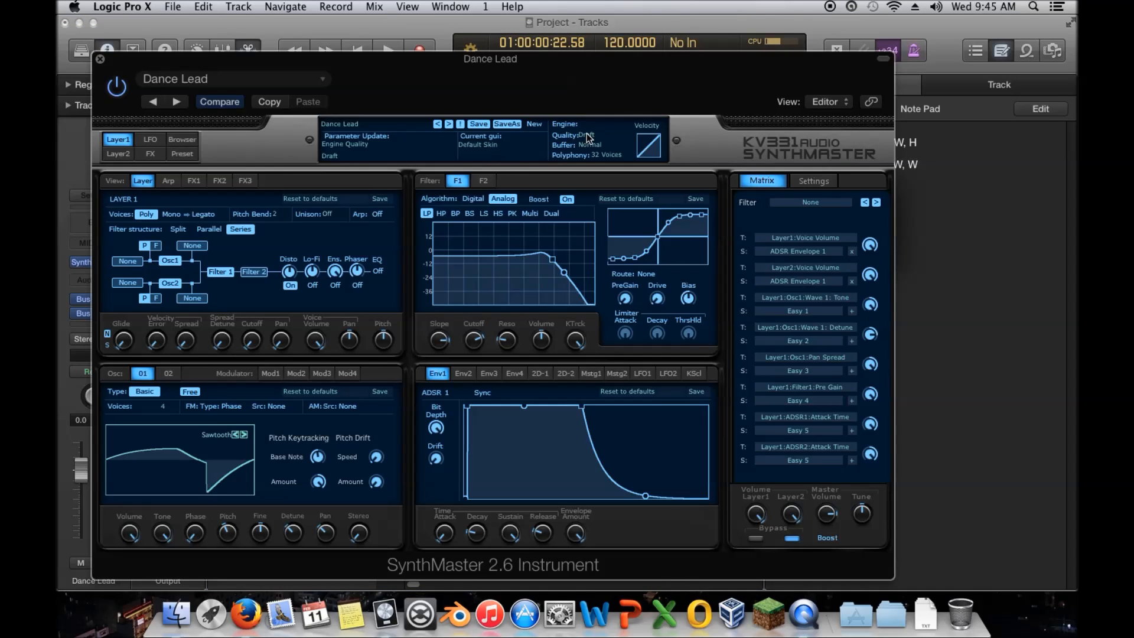
{"action": "left_click", "coordinate": [182, 140]}
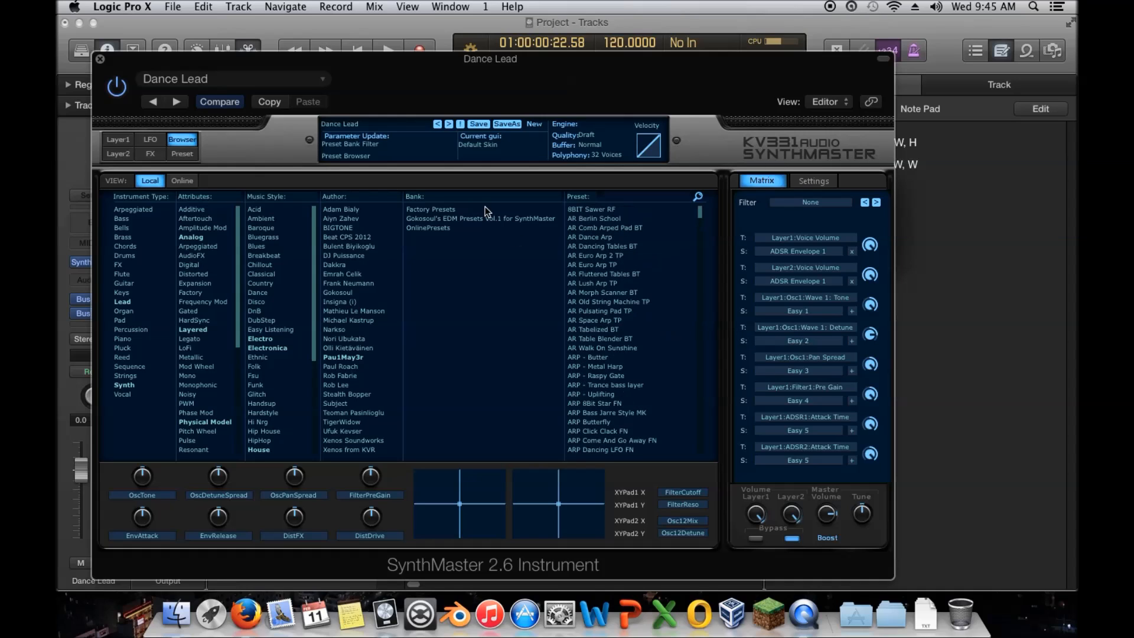
{"action": "left_click", "coordinate": [534, 124]}
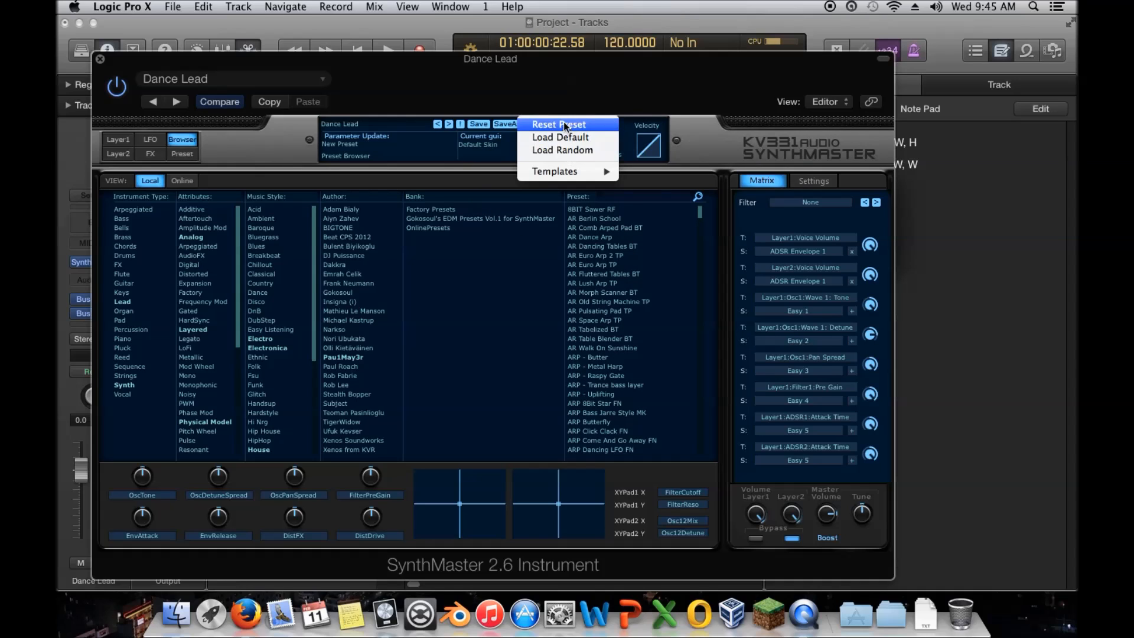
{"action": "left_click", "coordinate": [576, 126]}
{"action": "left_click", "coordinate": [119, 140]}
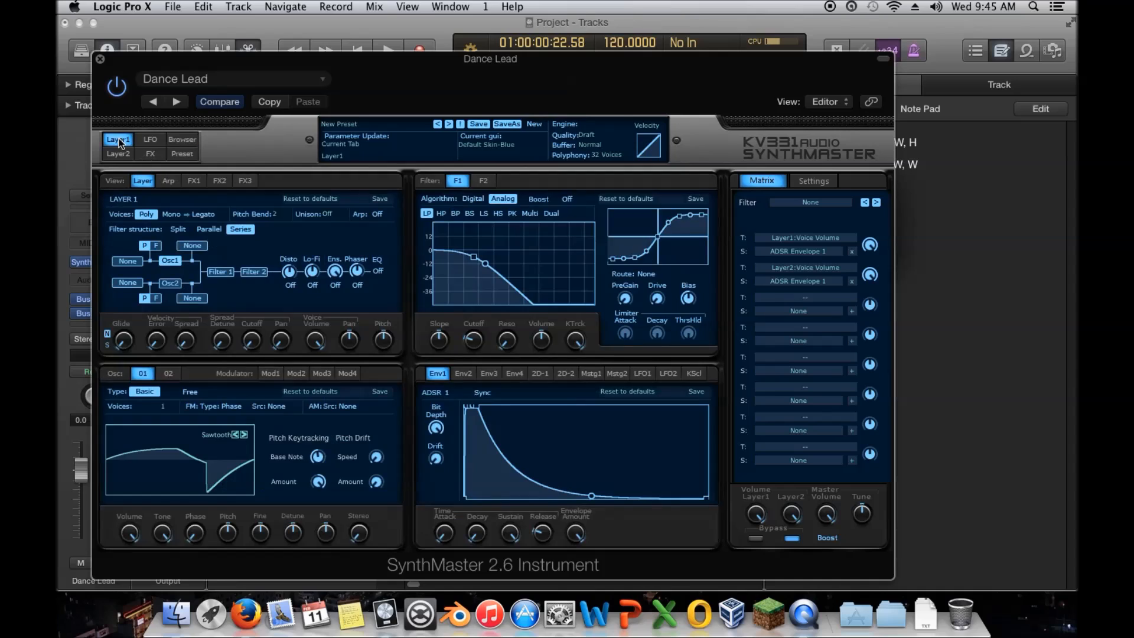
Step: Set the Layer 1 unison to 8 voices and raise its Spread Detune to about the middle of its range
{"action": "left_click", "coordinate": [535, 125]}
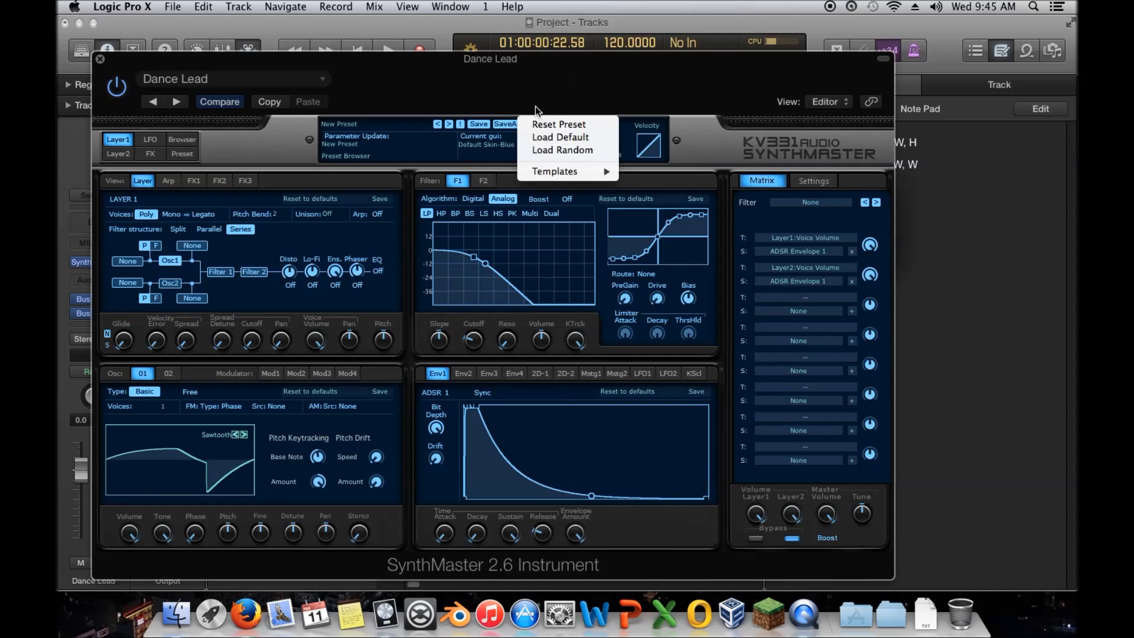
{"action": "left_click", "coordinate": [535, 106]}
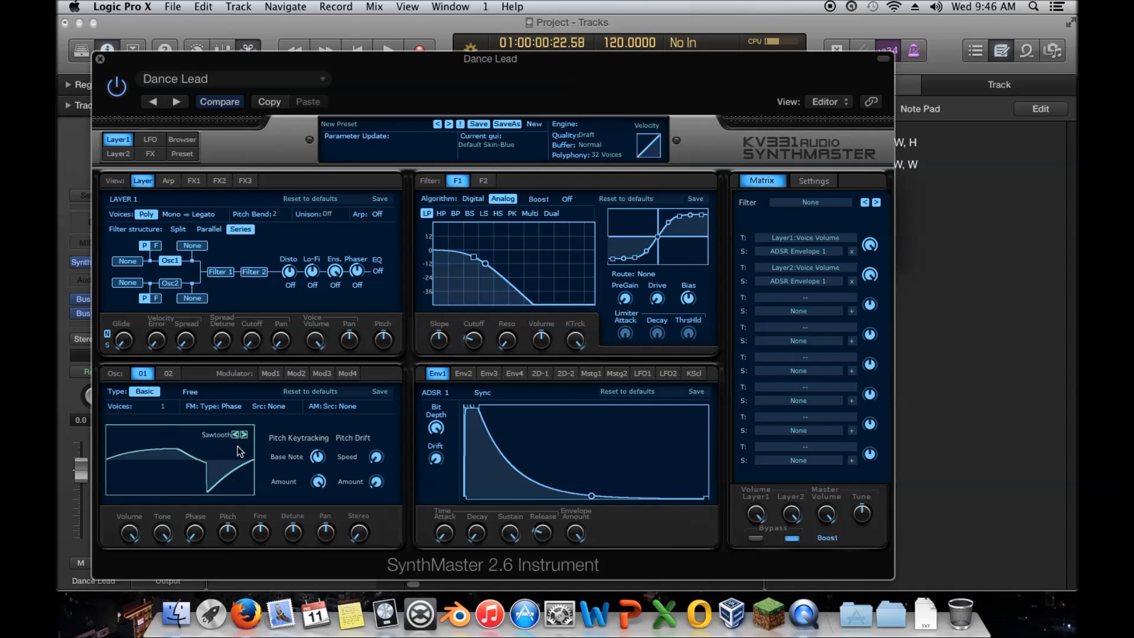
{"action": "left_click", "coordinate": [327, 214]}
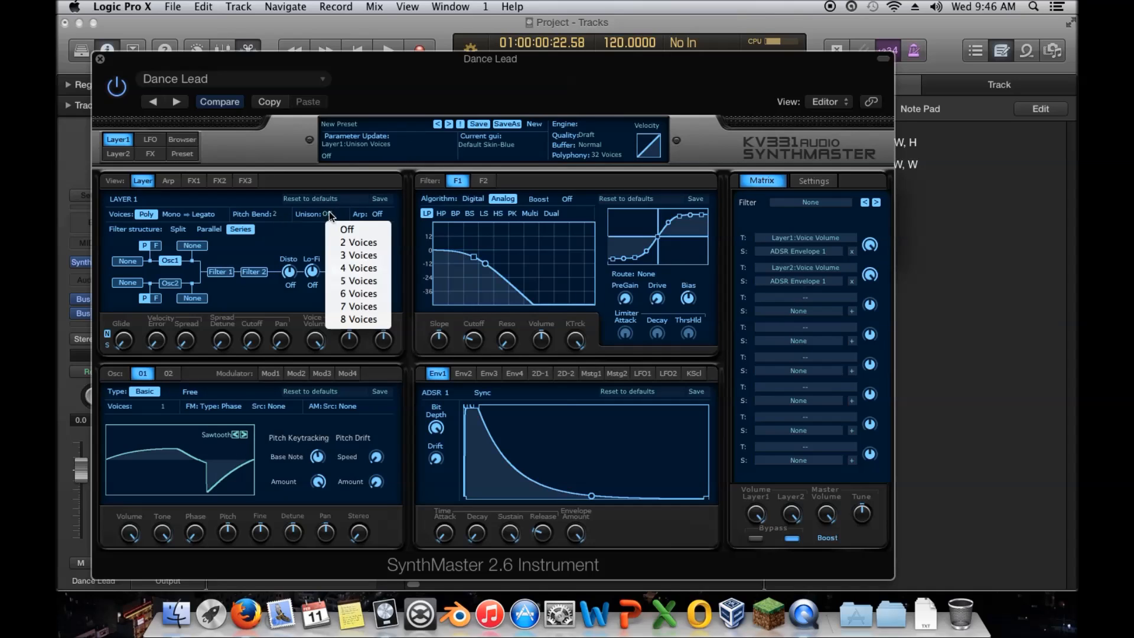
{"action": "left_click", "coordinate": [363, 319]}
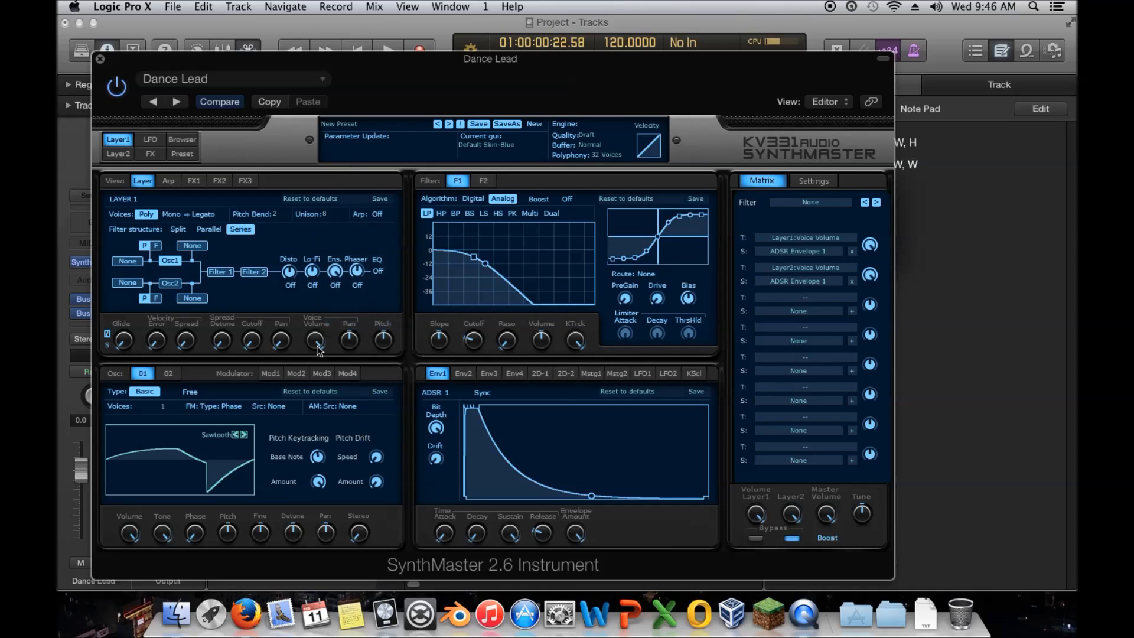
{"action": "left_click_drag", "start_coordinate": [222, 340], "coordinate": [221, 285]}
Step: Close the SynthMaster window and play the chords from the start of the project
{"action": "left_click", "coordinate": [101, 59]}
{"action": "key", "text": "Return"}
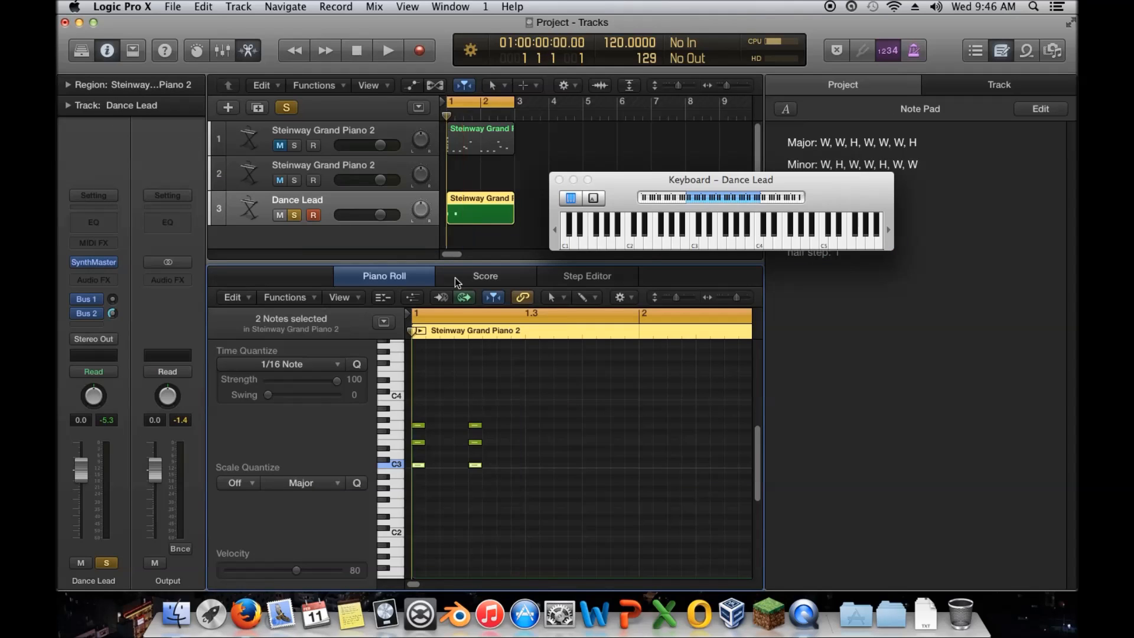
{"action": "key", "text": "space"}
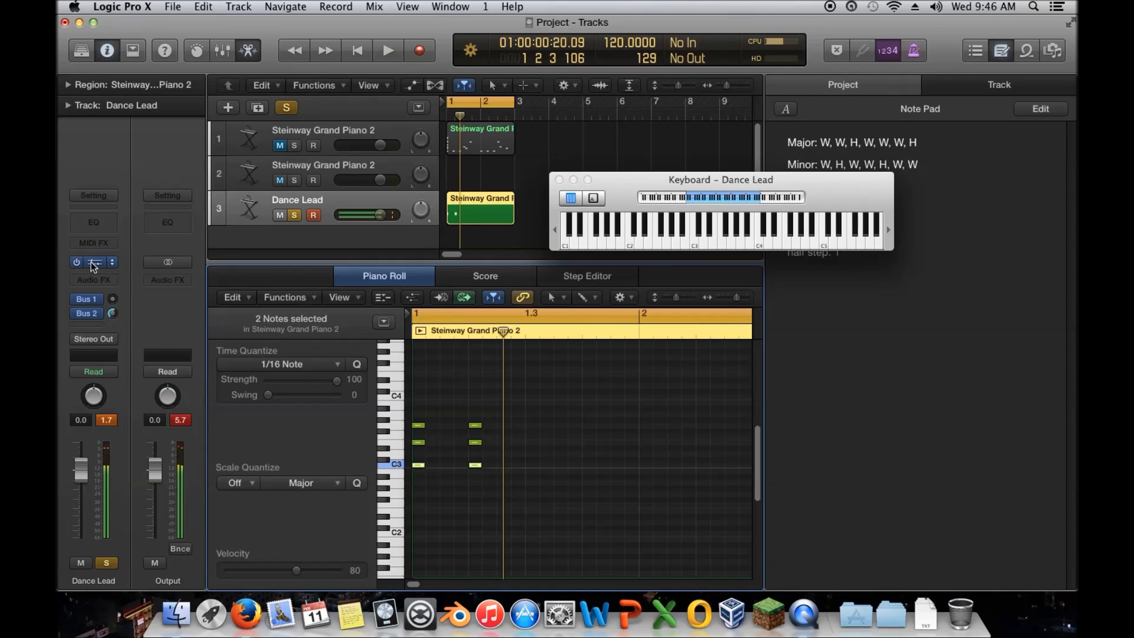
Step: Set oscillator 1 of the SynthMaster Layer 1 to 3 voices and play the chords
{"action": "left_click", "coordinate": [93, 262]}
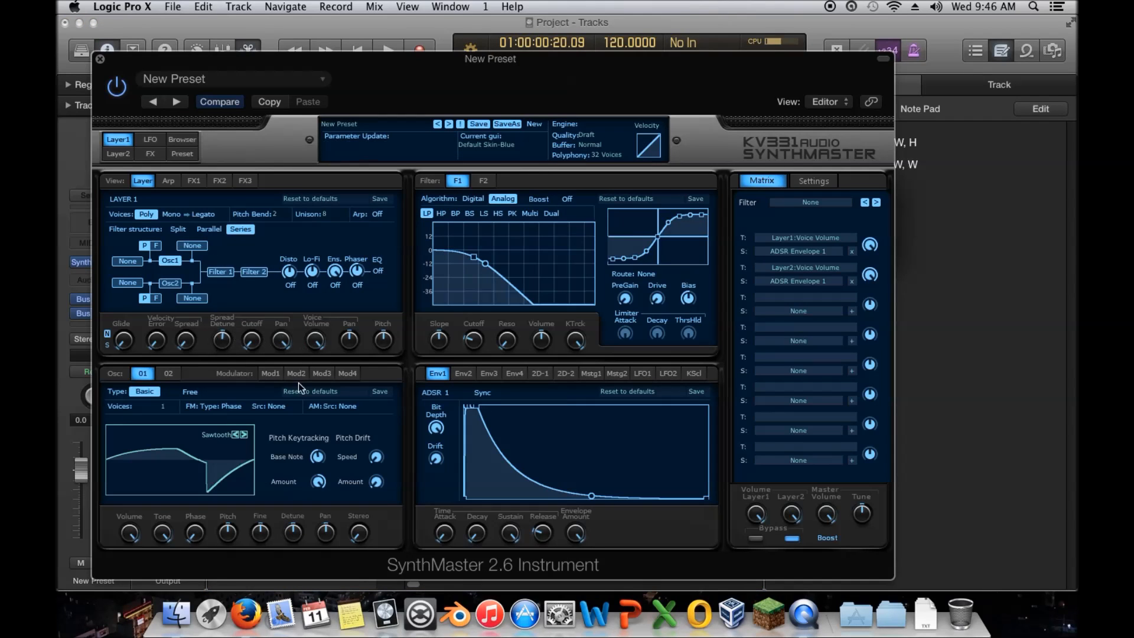
{"action": "left_click", "coordinate": [171, 407]}
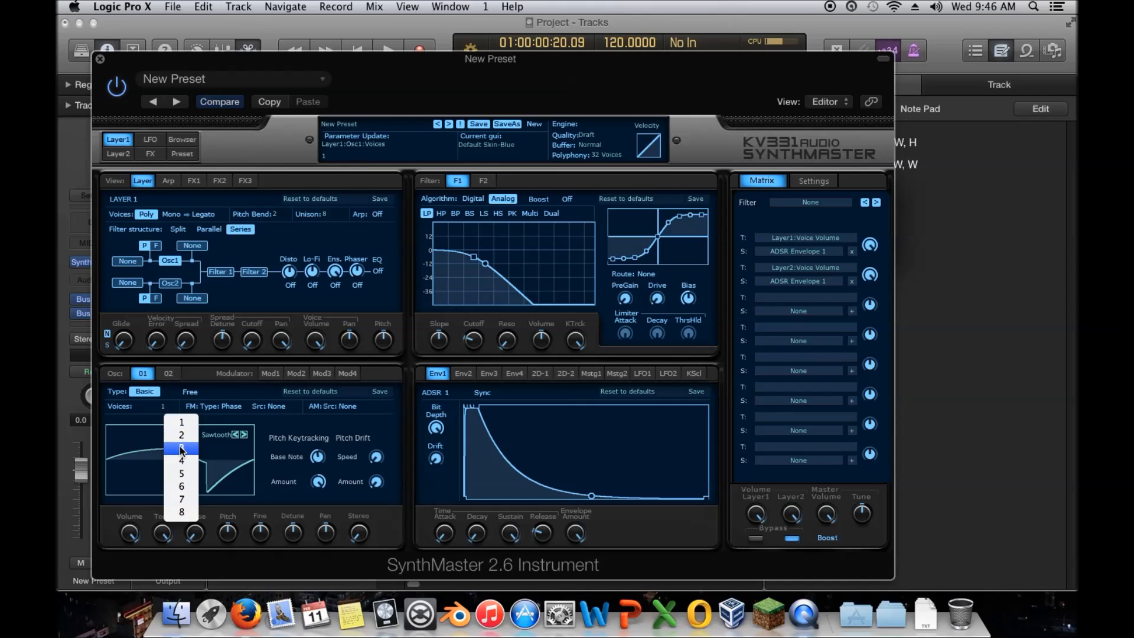
{"action": "left_click", "coordinate": [182, 449]}
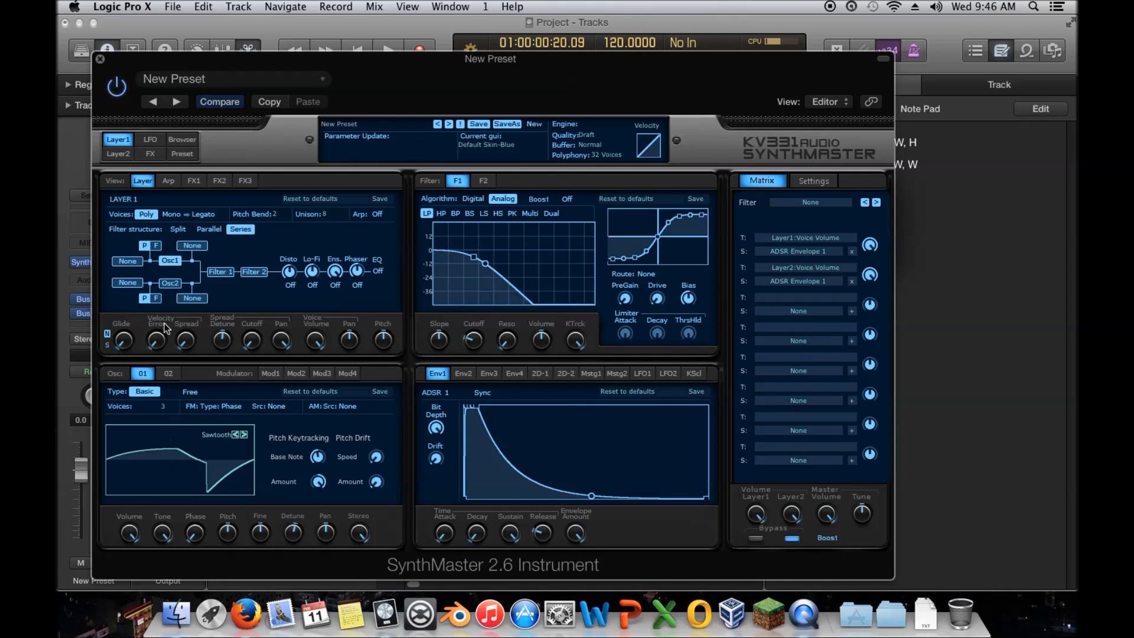
{"action": "left_click", "coordinate": [99, 59]}
{"action": "key", "text": "space"}
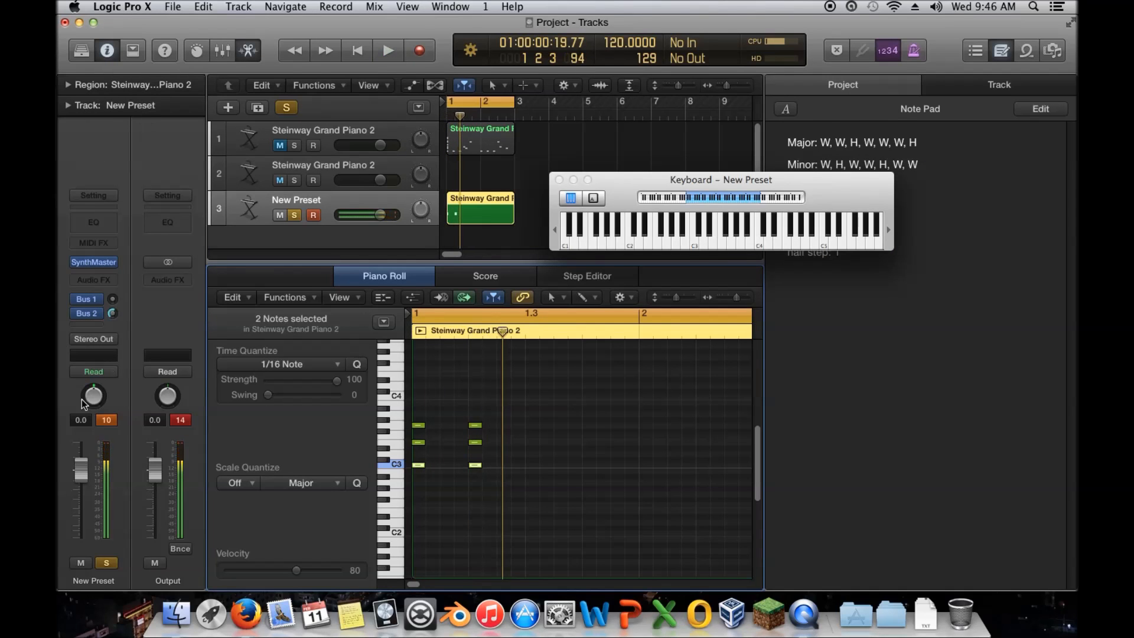
Step: Lower the SynthMaster master volume and play the chords again
{"action": "left_click", "coordinate": [95, 262]}
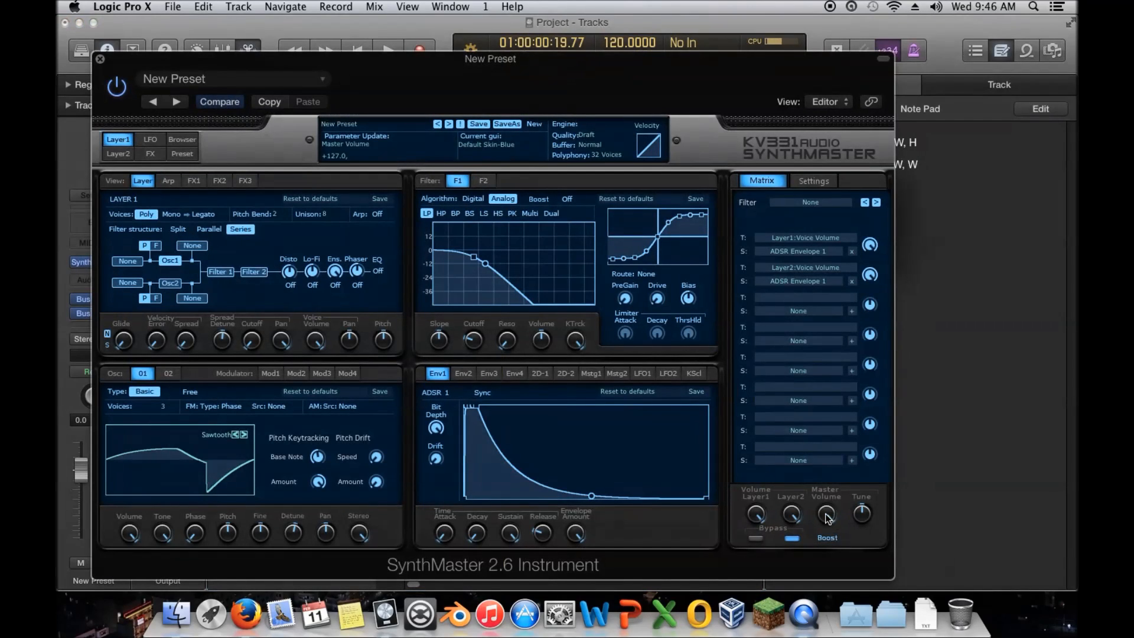
{"action": "left_click_drag", "start_coordinate": [826, 514], "coordinate": [826, 573]}
{"action": "left_click", "coordinate": [100, 59]}
{"action": "key", "text": "space"}
{"action": "key", "text": "space"}
Step: Lower the E3 notes of both chords one octave to E2 and play the region
{"action": "left_click_drag", "start_coordinate": [563, 436], "coordinate": [418, 464]}
{"action": "left_click_drag", "start_coordinate": [500, 441], "coordinate": [421, 488]}
{"action": "left_click_drag", "start_coordinate": [477, 444], "coordinate": [477, 512]}
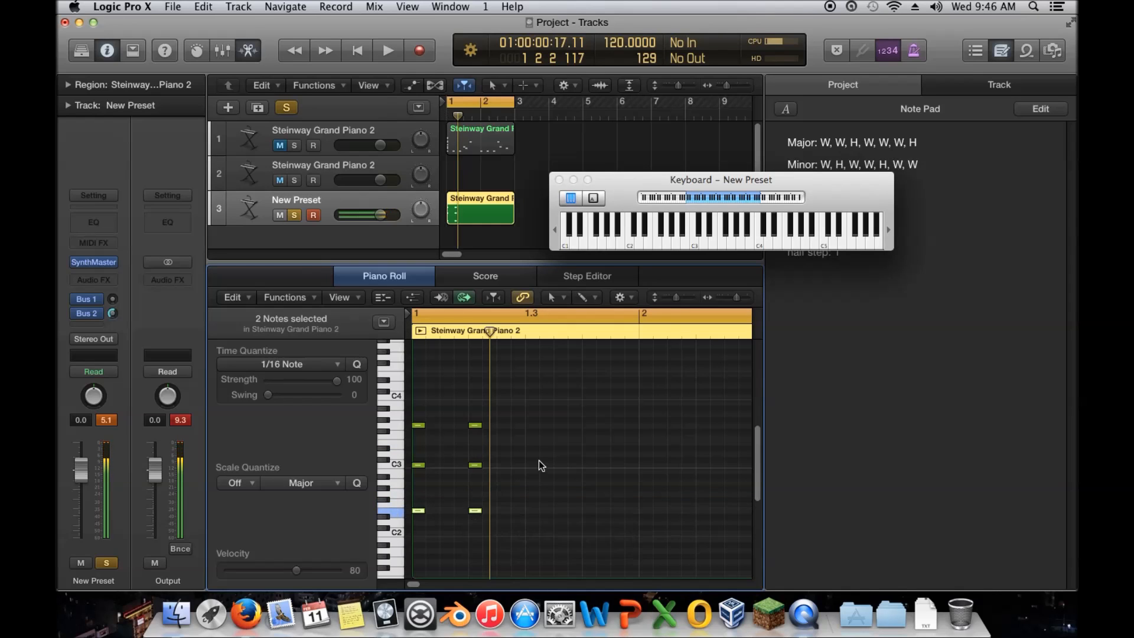
{"action": "key", "text": "space"}
{"action": "key", "text": "space"}
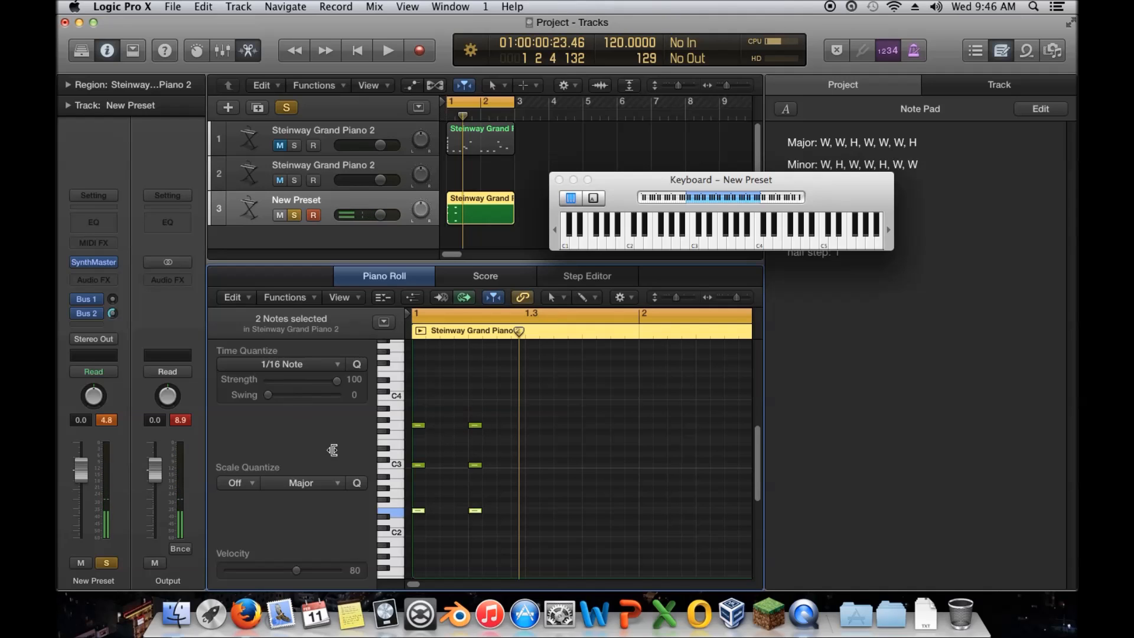
Step: Check the SynthMaster settings and raise the E2 notes of both chords one octave back to E3
{"action": "left_click", "coordinate": [93, 264]}
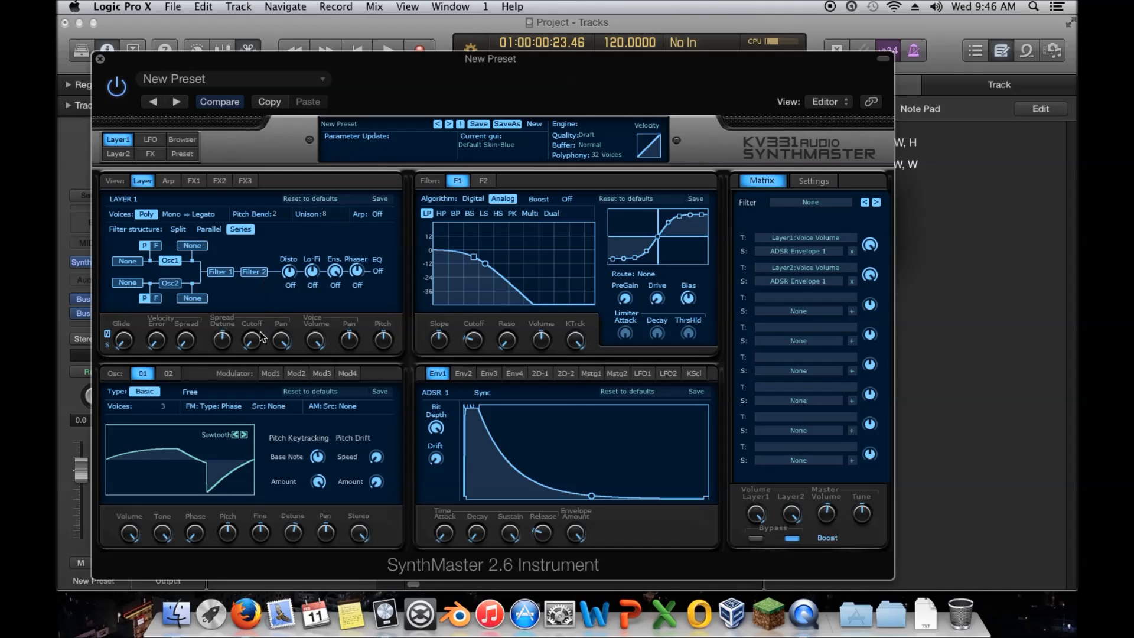
{"action": "left_click", "coordinate": [100, 60]}
{"action": "left_click_drag", "start_coordinate": [478, 518], "coordinate": [479, 449]}
{"action": "left_click", "coordinate": [505, 449]}
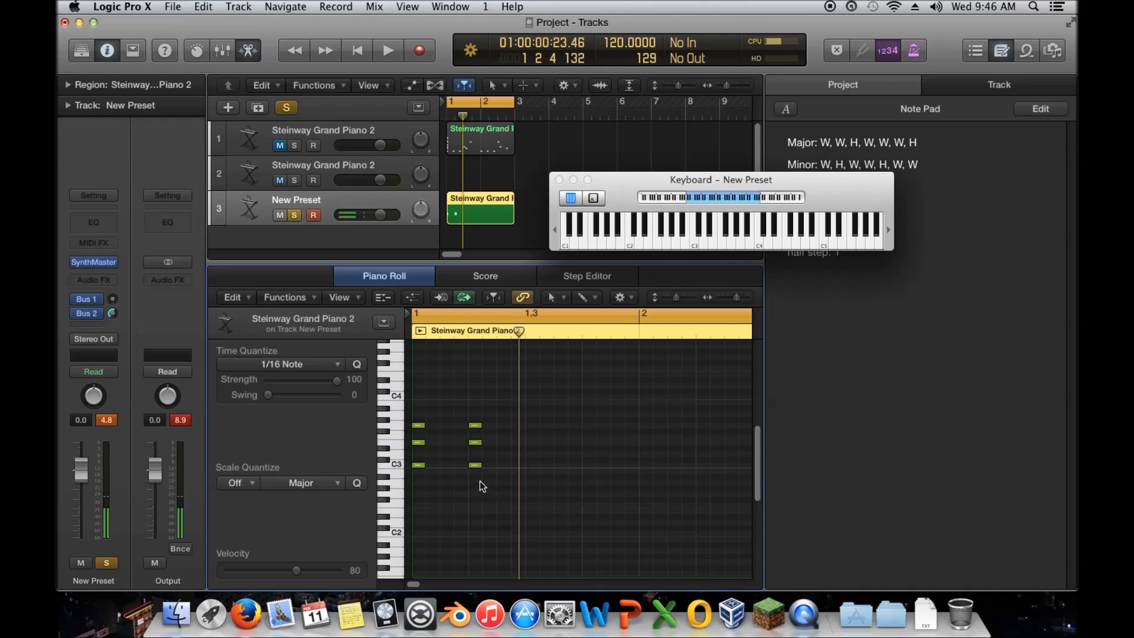
Step: Select the G3 notes of both chords and show the semitone transpose commands available for them
{"action": "left_click_drag", "start_coordinate": [488, 396], "coordinate": [416, 434]}
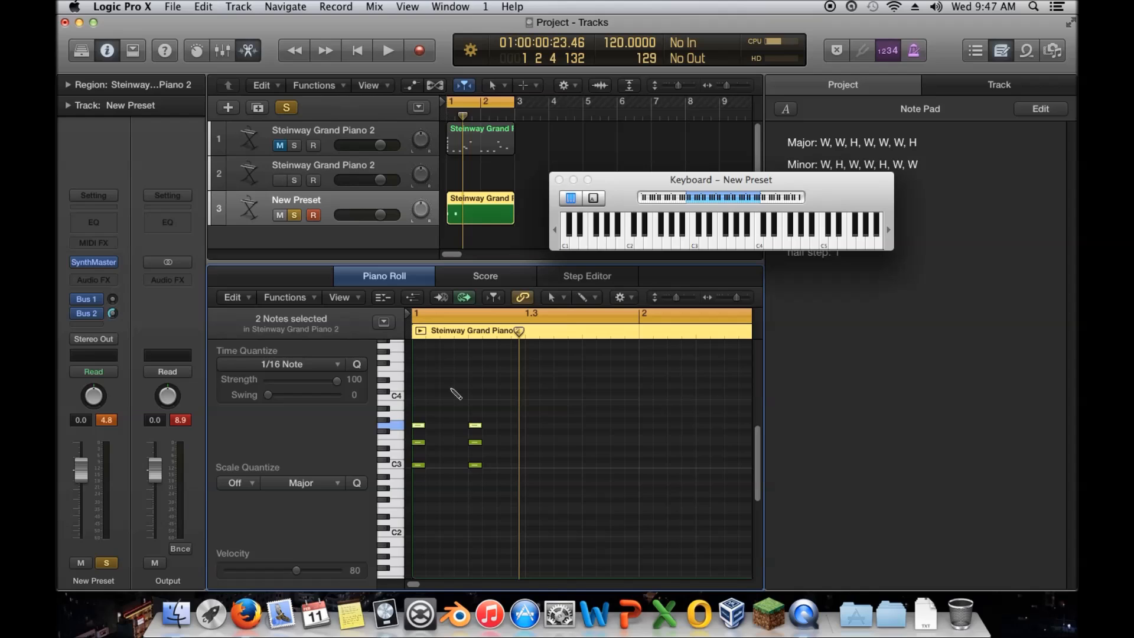
{"action": "left_click_drag", "start_coordinate": [482, 394], "coordinate": [433, 421]}
{"action": "right_click", "coordinate": [417, 424]}
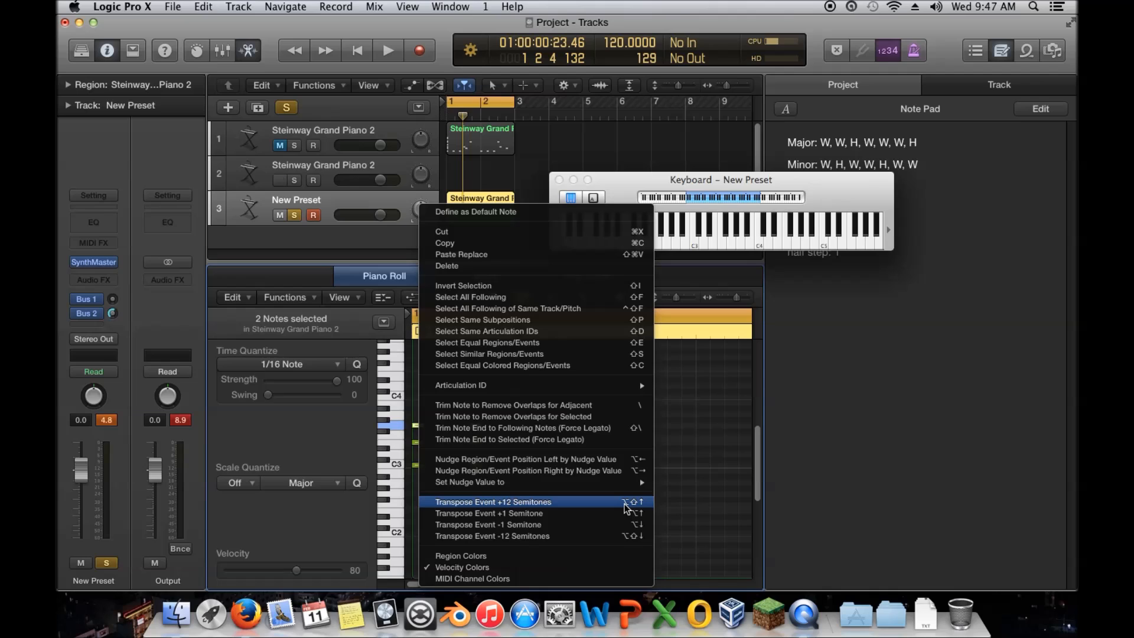
{"action": "left_click", "coordinate": [681, 503]}
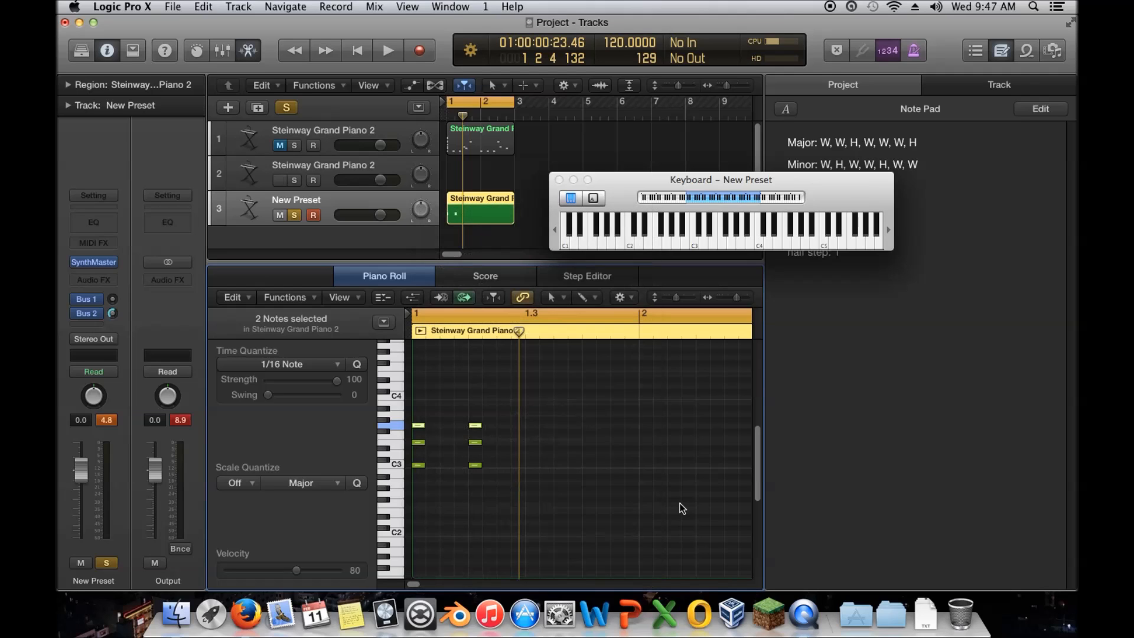
{"action": "key", "text": "ctrl+Up"}
{"action": "left_click", "coordinate": [609, 501]}
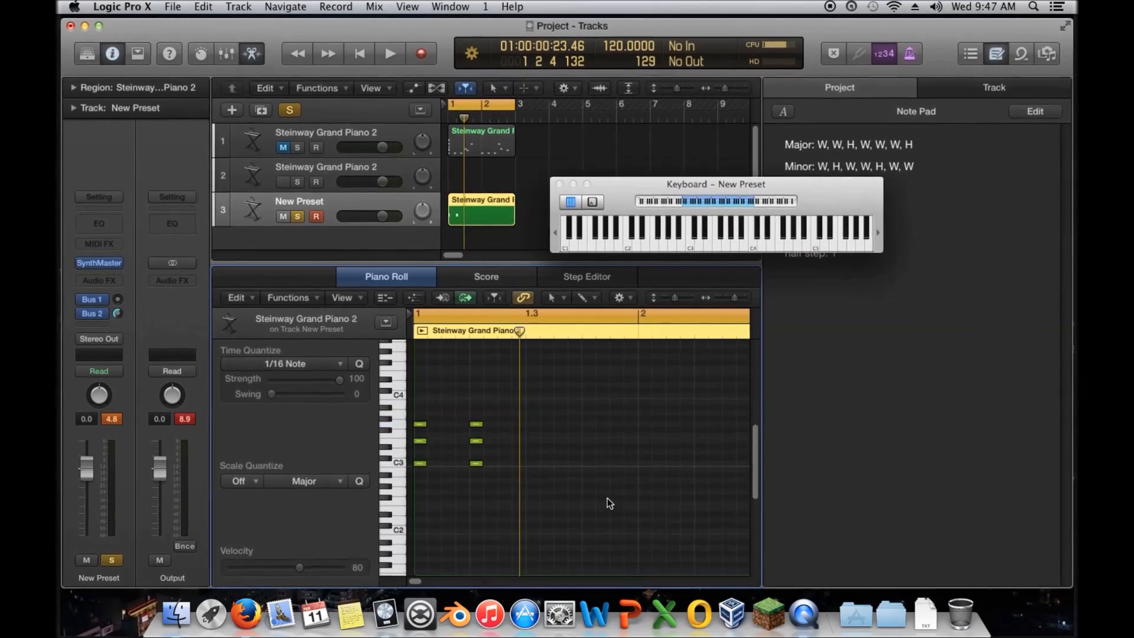
Step: Transpose the whole second chord down and up by 12 semitones, ending on its original C3 octave
{"action": "left_click_drag", "start_coordinate": [487, 407], "coordinate": [466, 468]}
{"action": "key", "text": "ctrl+Up"}
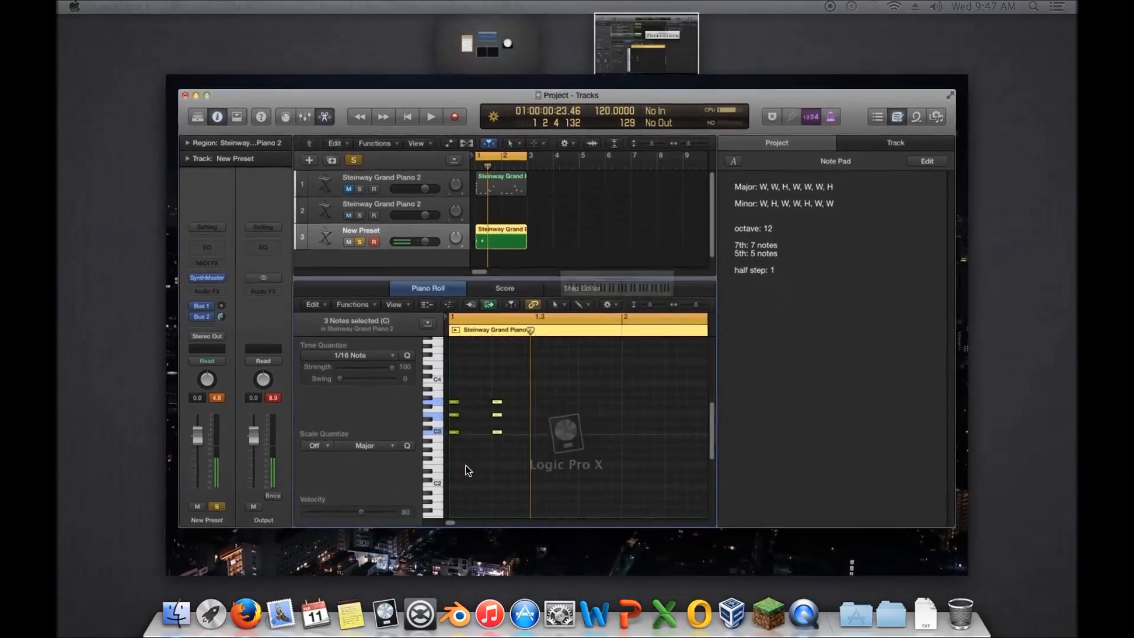
{"action": "key", "text": "ctrl+Up"}
{"action": "left_click_drag", "start_coordinate": [535, 412], "coordinate": [458, 490]}
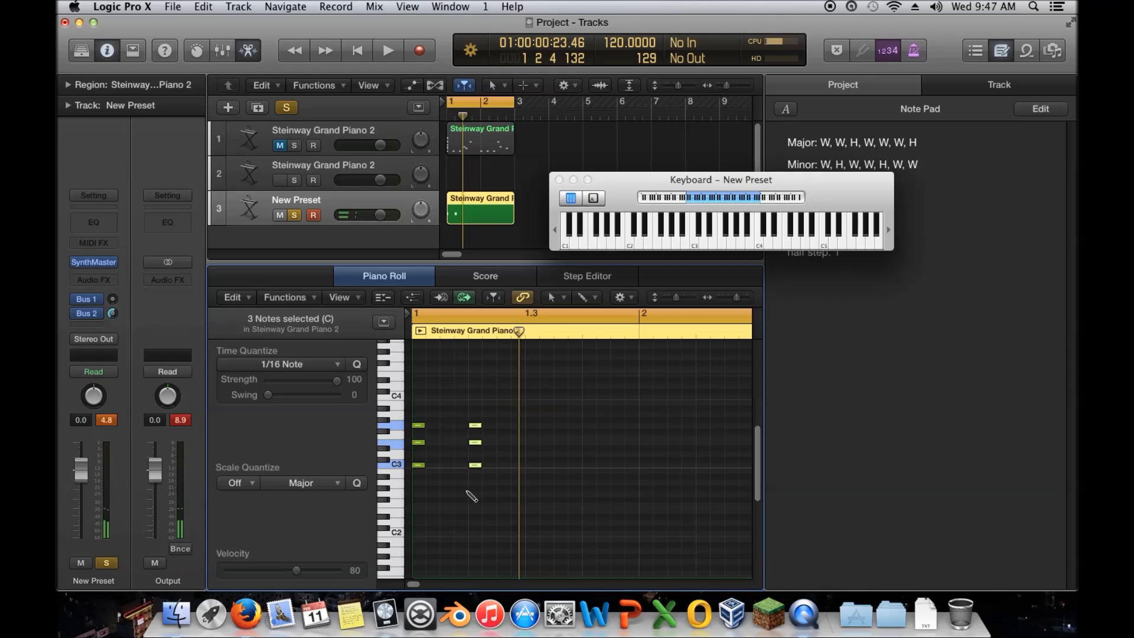
{"action": "key", "text": "alt+shift+Down"}
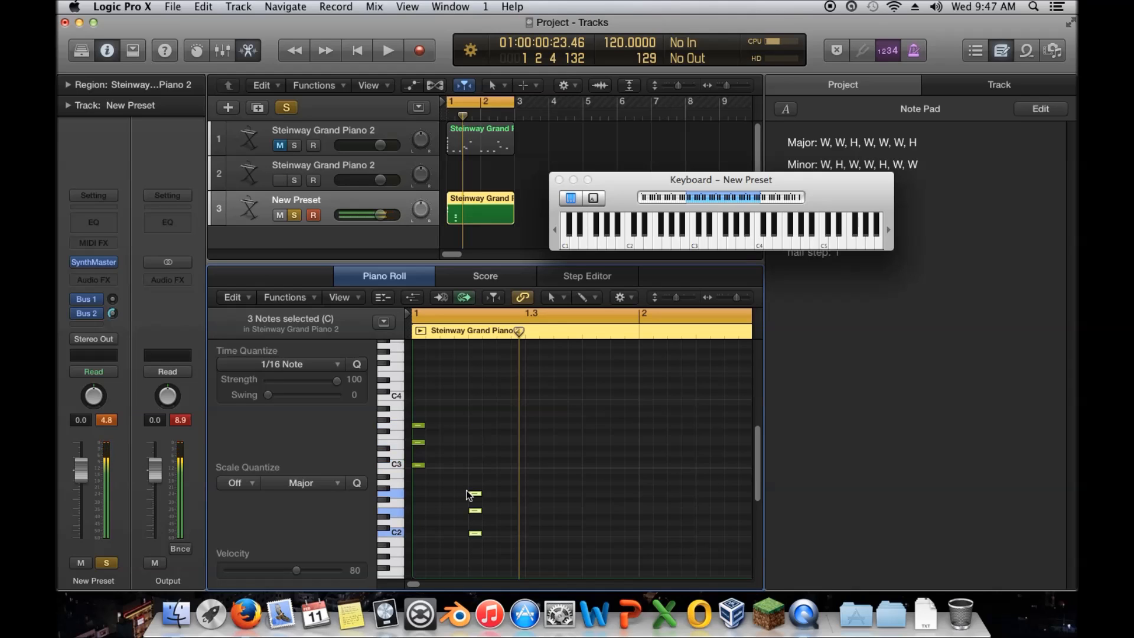
{"action": "key", "text": "alt+shift+Up"}
{"action": "key", "text": "alt+shift+Up"}
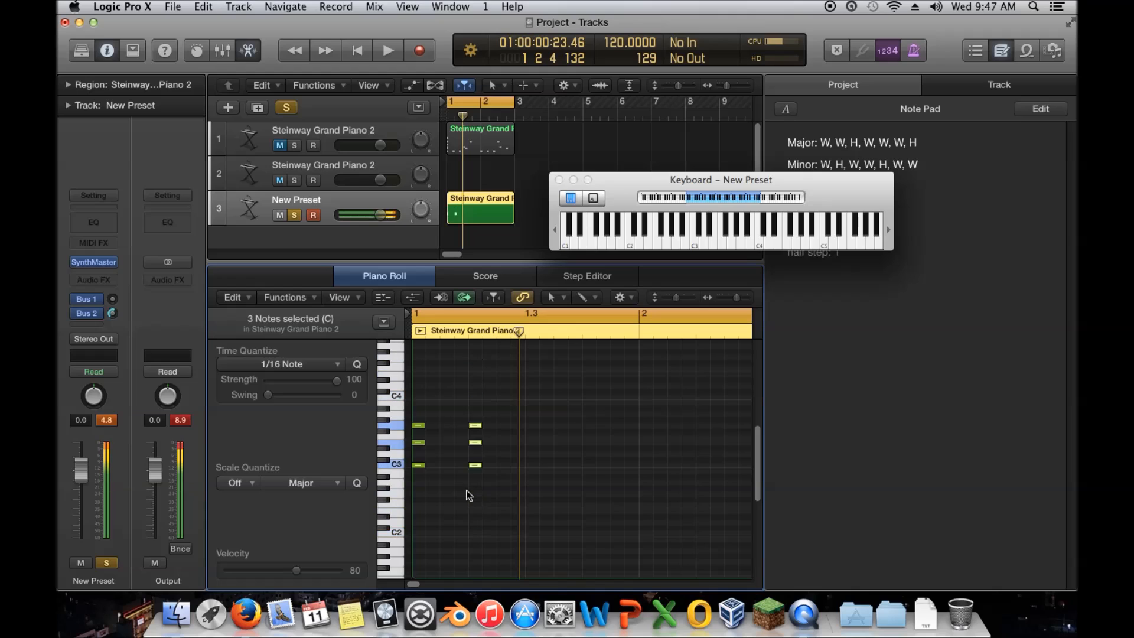
{"action": "key", "text": "alt+shift+Down"}
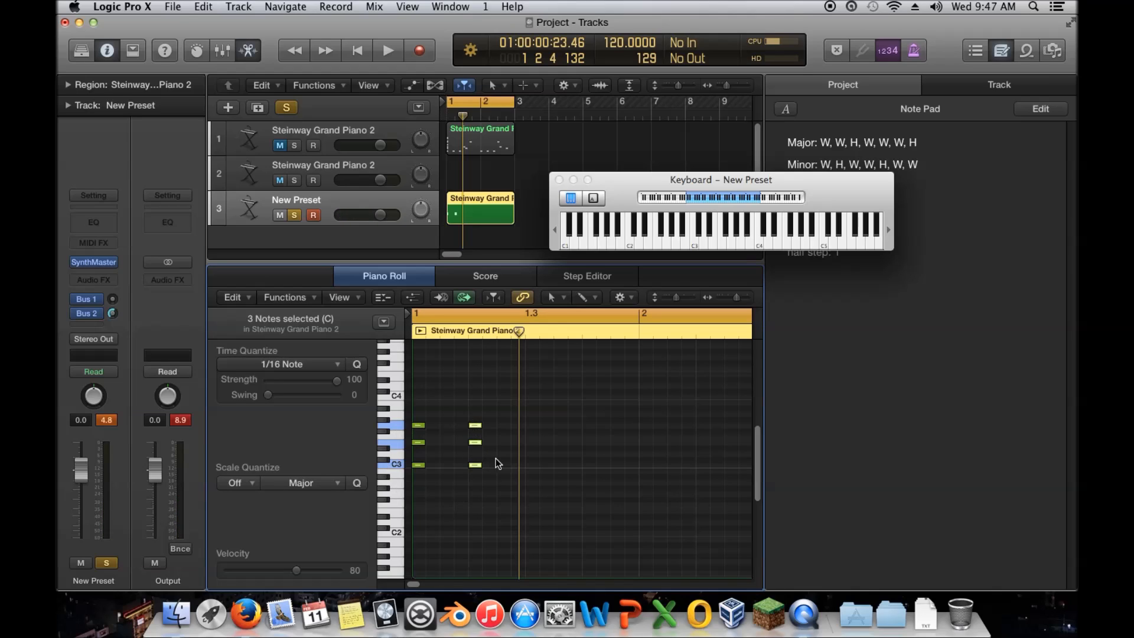
{"action": "left_click", "coordinate": [438, 423]}
Step: Move the on-screen keyboard aside, select the second Steinway Grand Piano 2 track, and unsolo and mute the New Preset track
{"action": "left_click_drag", "start_coordinate": [620, 179], "coordinate": [322, 150]}
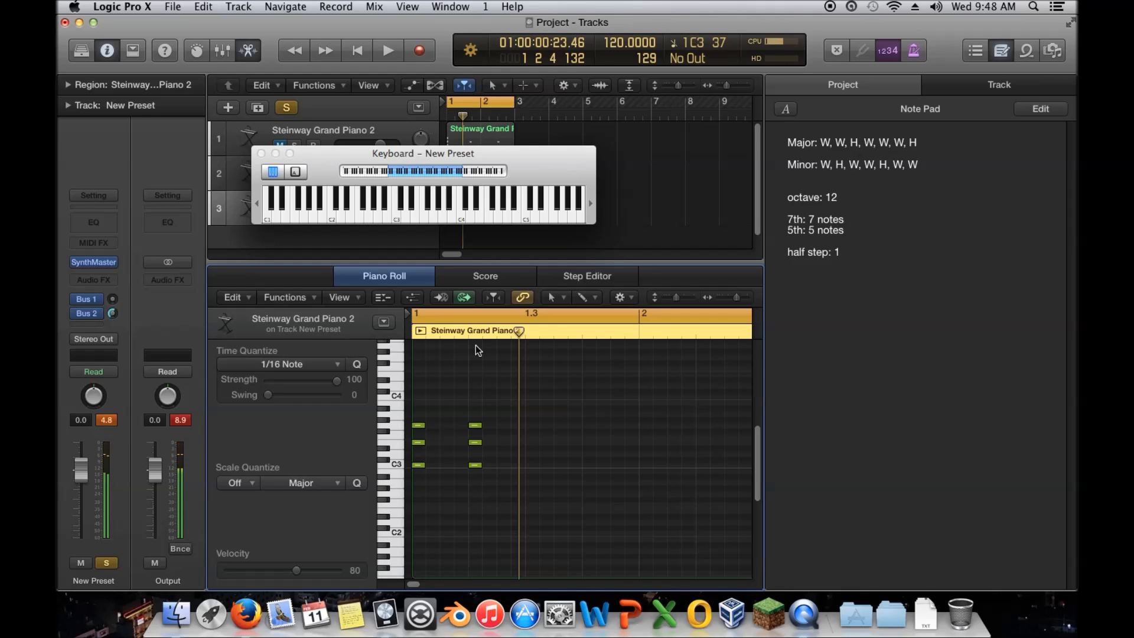
{"action": "left_click_drag", "start_coordinate": [324, 161], "coordinate": [420, 213]}
{"action": "left_click", "coordinate": [270, 174]}
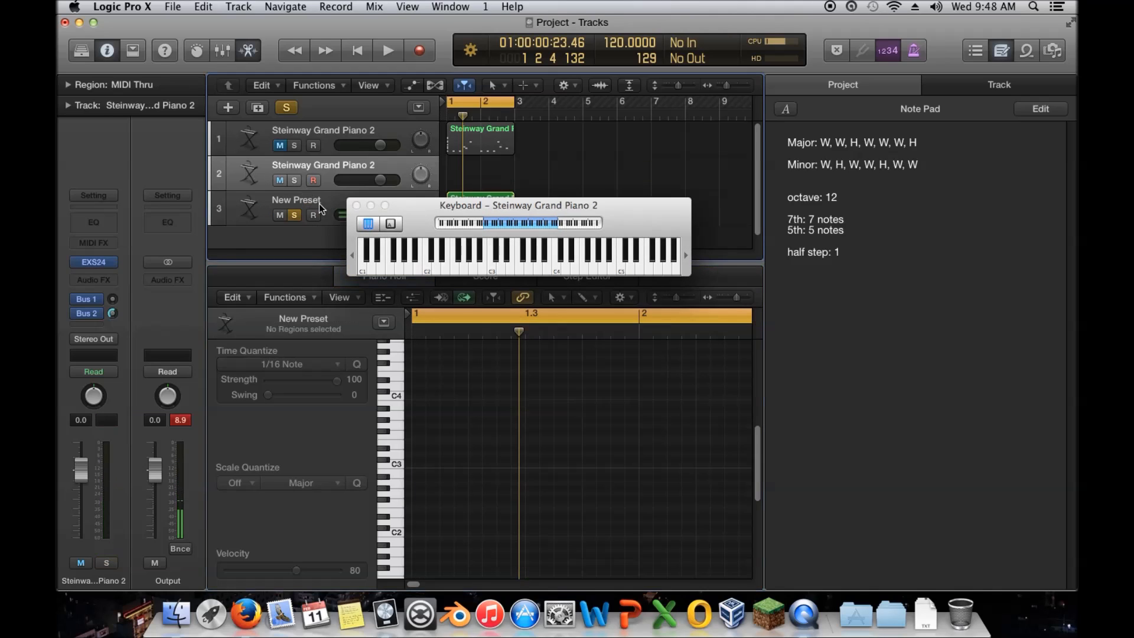
{"action": "left_click", "coordinate": [294, 215]}
{"action": "left_click", "coordinate": [280, 215]}
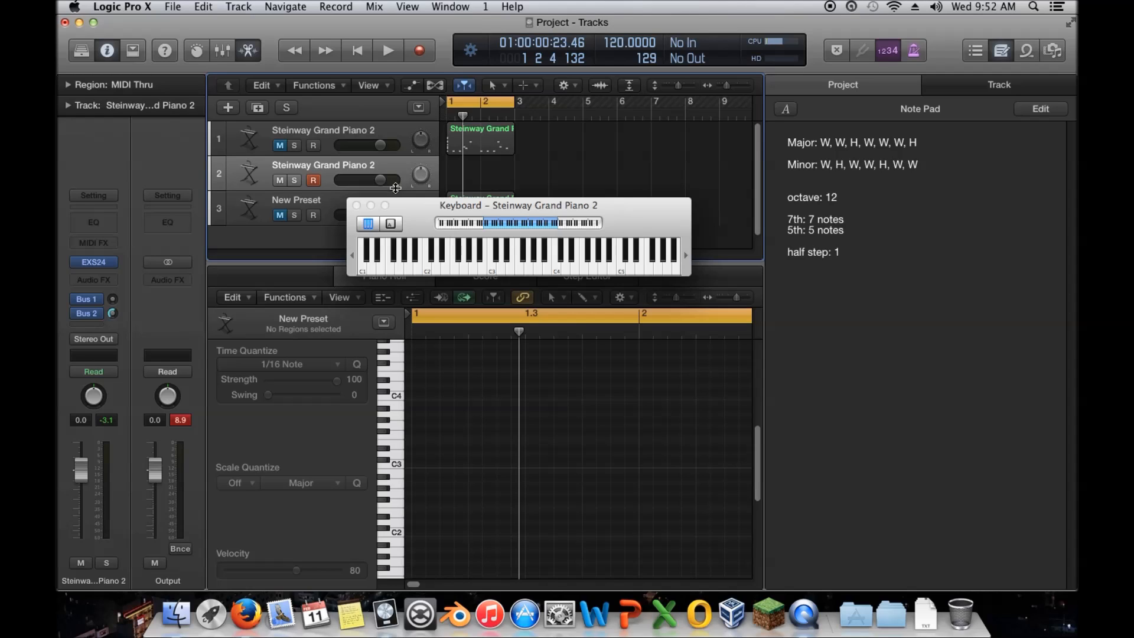
Step: Draw the C major scale from C3 to C4 as stacked notes at the start of bar 1 on the second piano track
{"action": "left_click", "coordinate": [418, 464], "text": "super"}
{"action": "left_click", "coordinate": [419, 453], "text": "super"}
{"action": "left_click", "coordinate": [419, 442], "text": "super"}
{"action": "left_click", "coordinate": [419, 436], "text": "super"}
{"action": "left_click", "coordinate": [419, 425], "text": "super"}
{"action": "left_click", "coordinate": [419, 413], "text": "super"}
{"action": "left_click", "coordinate": [419, 402], "text": "super"}
{"action": "left_click", "coordinate": [419, 397], "text": "super"}
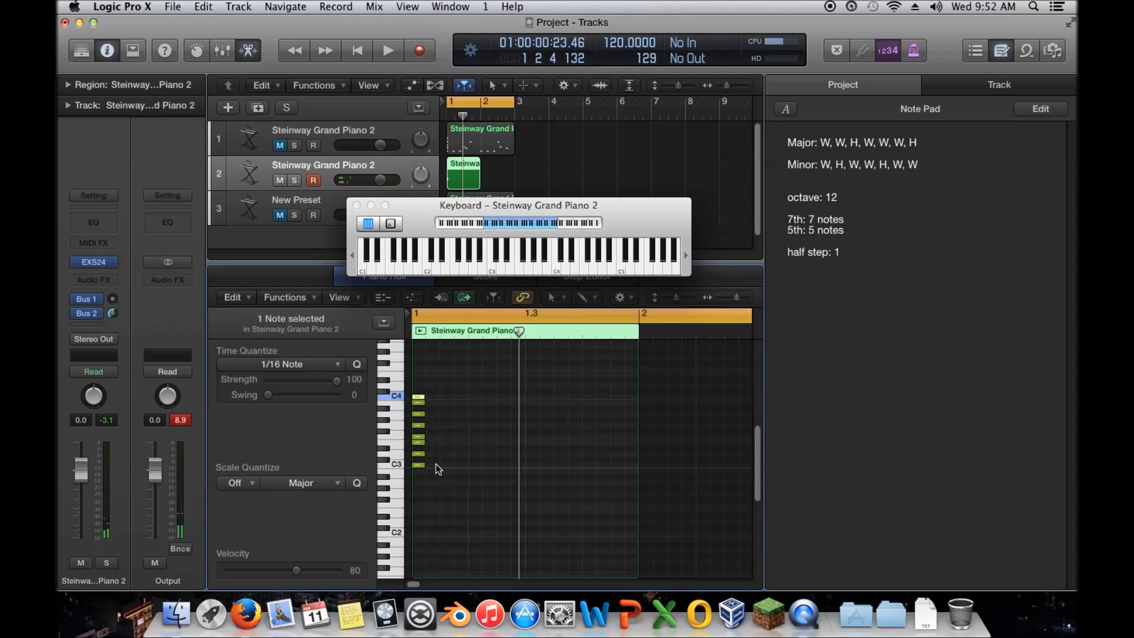
Step: Draw an E minor triad of E3, G3 and B3 just after the stacked scale and select its notes to identify the chord
{"action": "left_click", "coordinate": [445, 442], "text": "super"}
{"action": "left_click", "coordinate": [446, 426], "text": "super"}
{"action": "left_click", "coordinate": [447, 402], "text": "super"}
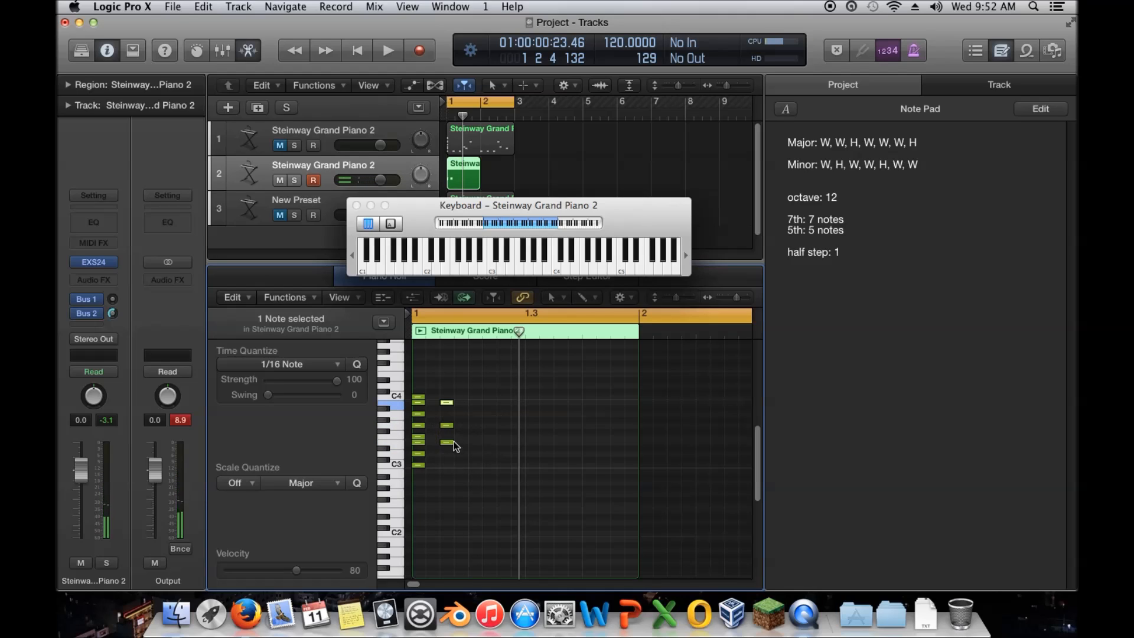
{"action": "left_click_drag", "start_coordinate": [452, 463], "coordinate": [445, 399]}
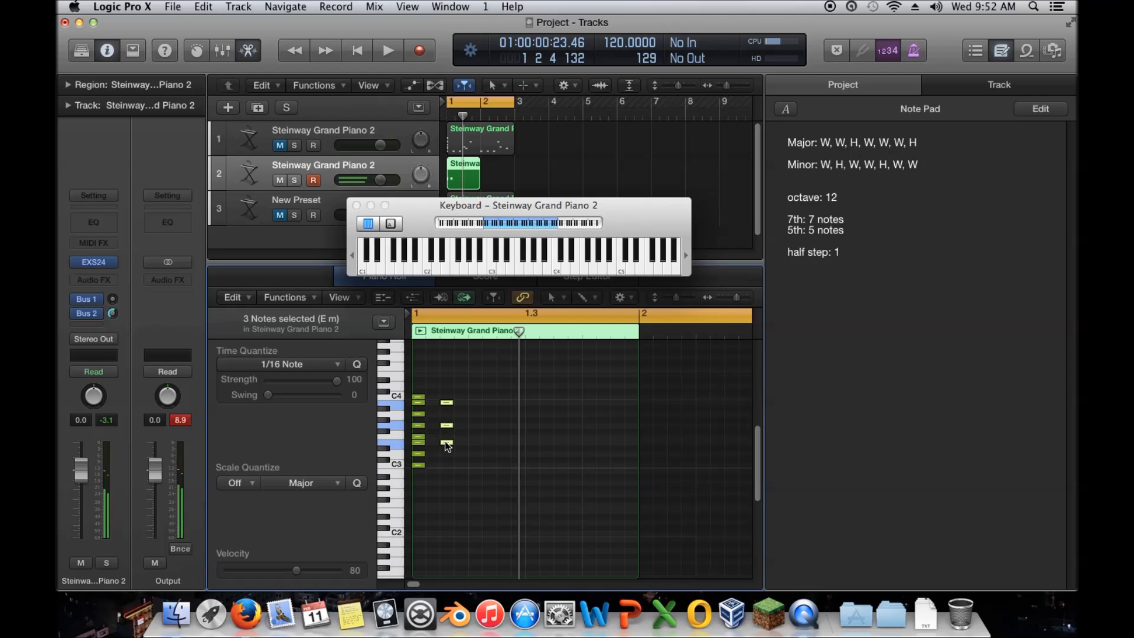
{"action": "left_click", "coordinate": [466, 454]}
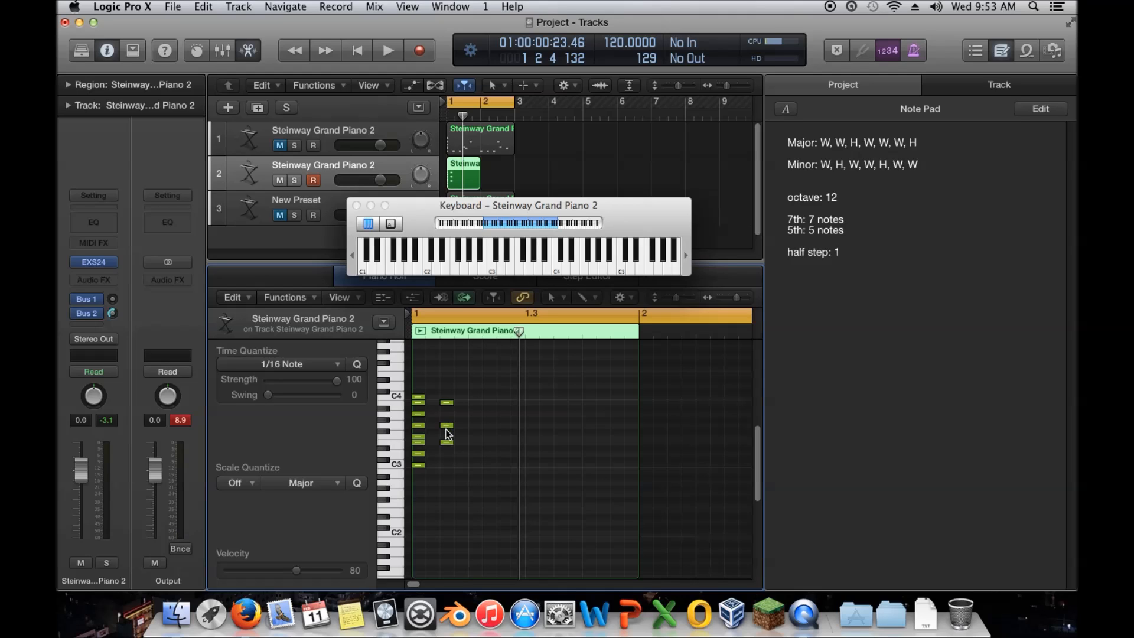
{"action": "left_click", "coordinate": [447, 431]}
{"action": "mouse_move", "coordinate": [447, 430]}
{"action": "left_mouse_down"}
{"action": "mouse_move", "coordinate": [444, 417]}
{"action": "mouse_move", "coordinate": [448, 428]}
{"action": "left_mouse_up"}
{"action": "left_click", "coordinate": [497, 484]}
Step: Delete the E minor triad and return the playhead to the start of bar 1
{"action": "left_click_drag", "start_coordinate": [481, 507], "coordinate": [438, 366]}
{"action": "key", "text": "Delete"}
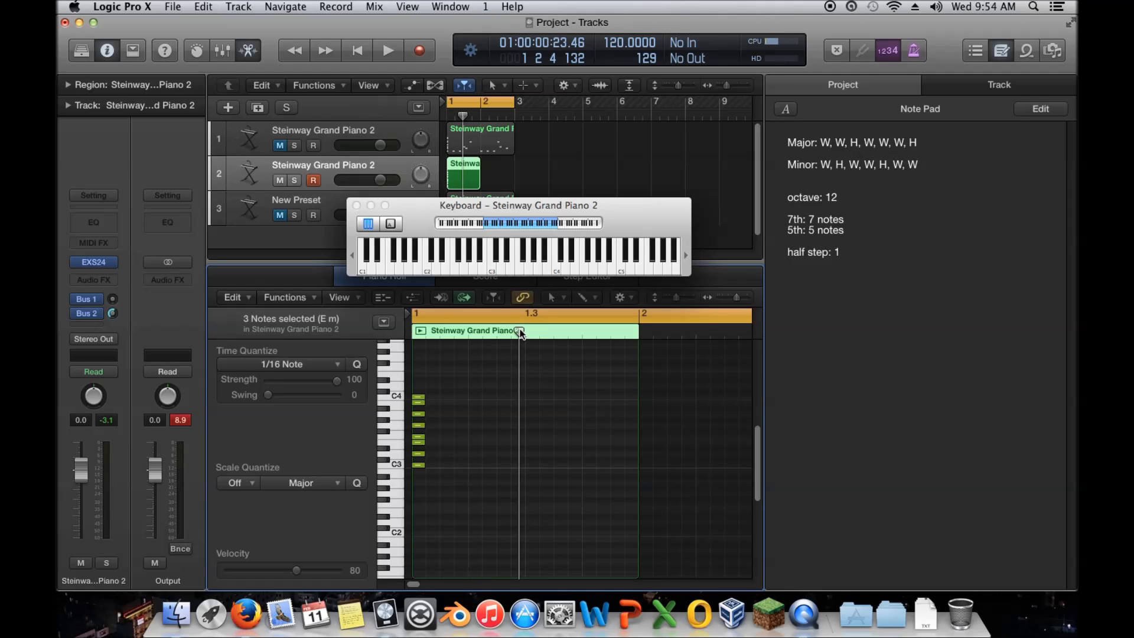
{"action": "key", "text": "Return"}
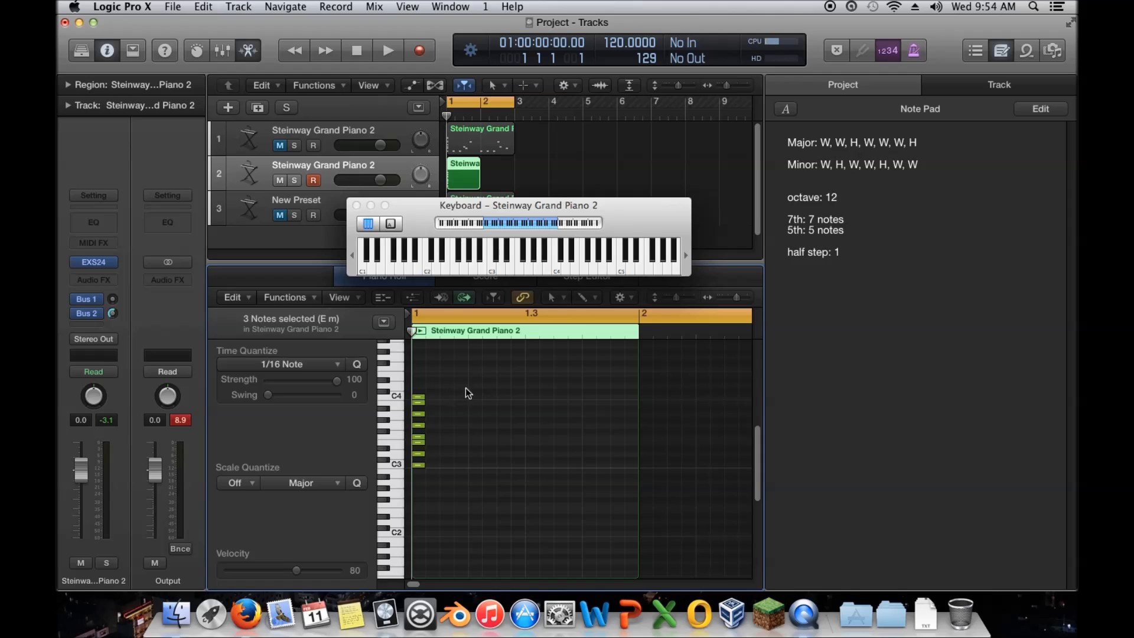